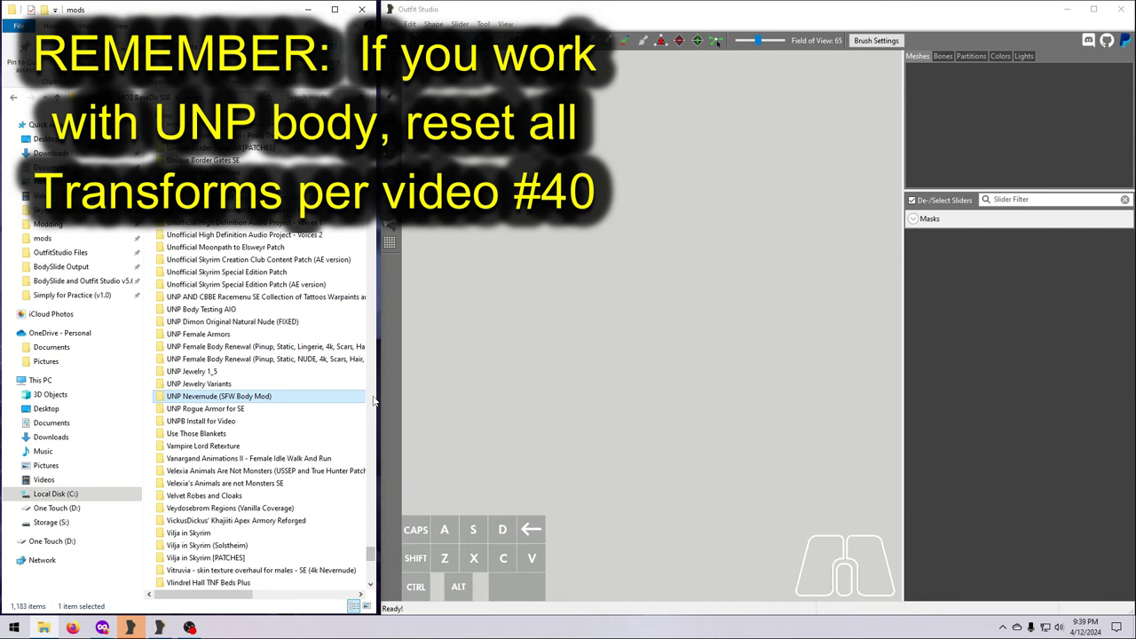
Browse UNP Nevernude > meshes > actors > character > character assets > UNP Pushup Naked and select femalebody_0.nif.
{"action": "left_click", "coordinate": [285, 404]}
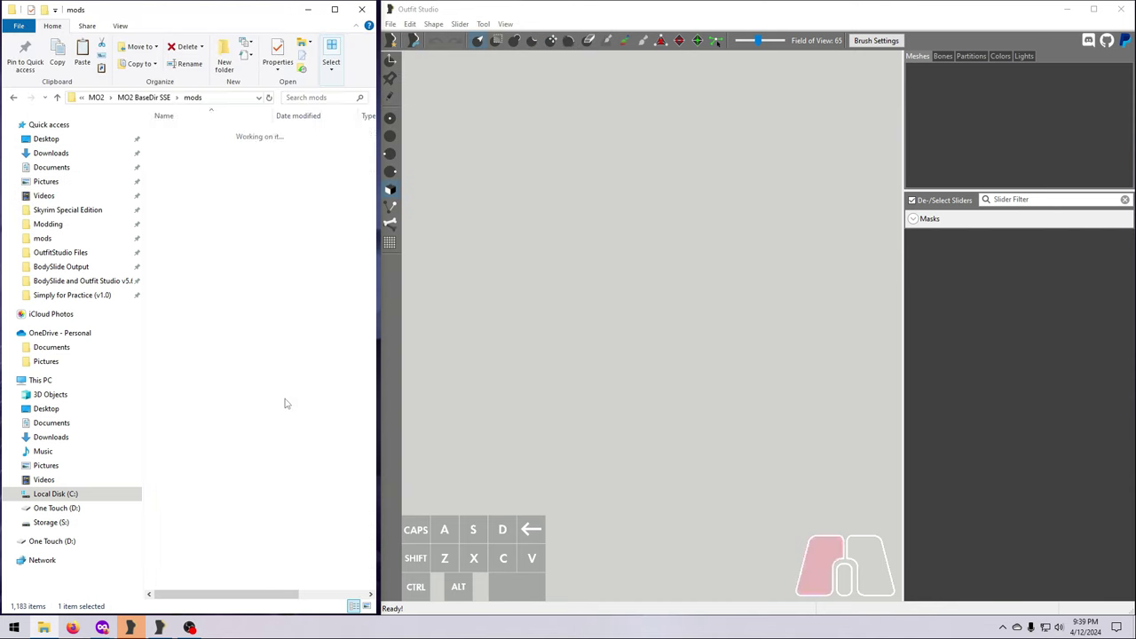
{"action": "left_click", "coordinate": [182, 133]}
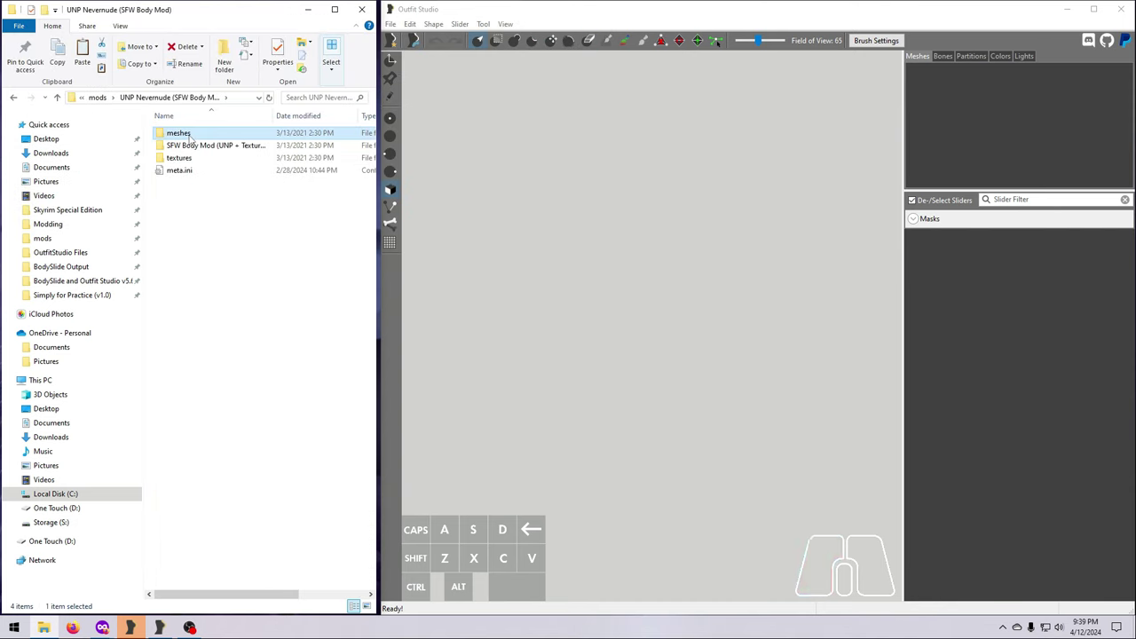
{"action": "double_click", "coordinate": [182, 133]}
{"action": "double_click", "coordinate": [182, 133]}
{"action": "double_click", "coordinate": [190, 134]}
{"action": "double_click", "coordinate": [195, 135]}
{"action": "left_click", "coordinate": [202, 146]}
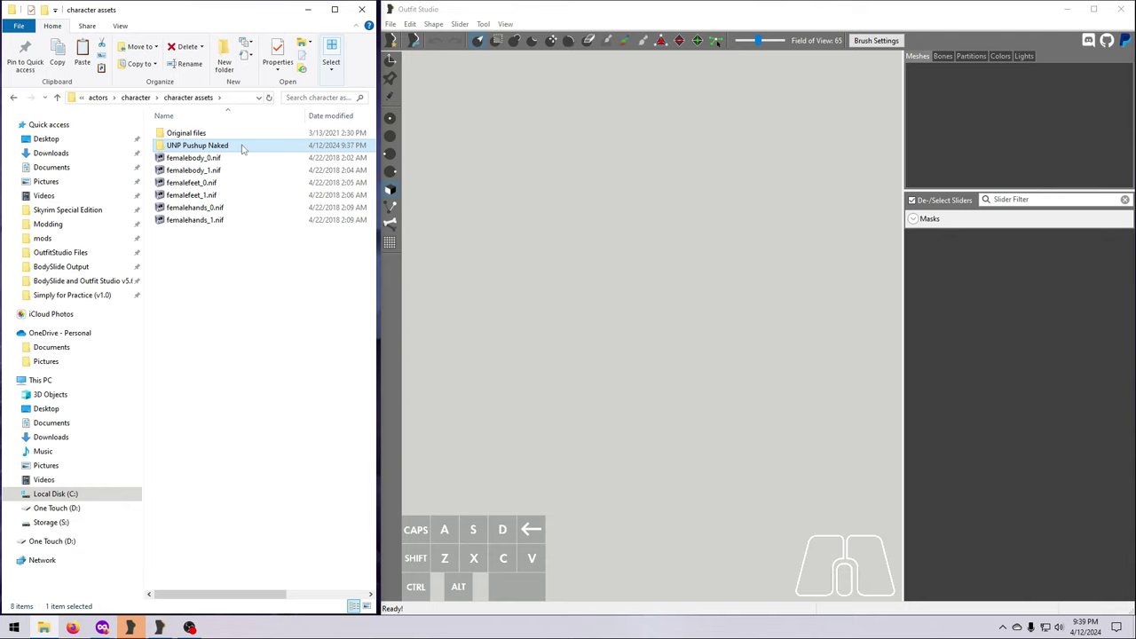
{"action": "double_click", "coordinate": [241, 147]}
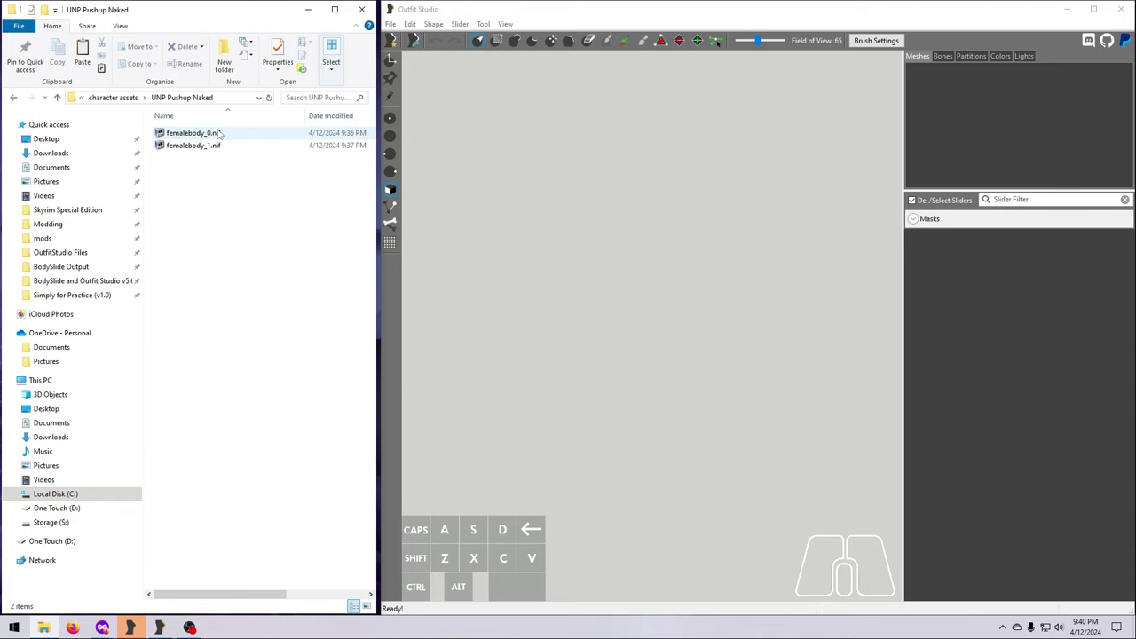
{"action": "left_click", "coordinate": [218, 132]}
Load femalebody_0.nif, select BODY, and create a 'Size 0 --> Size 1' slider in edit mode.
{"action": "left_click_drag", "start_coordinate": [218, 132], "coordinate": [618, 300]}
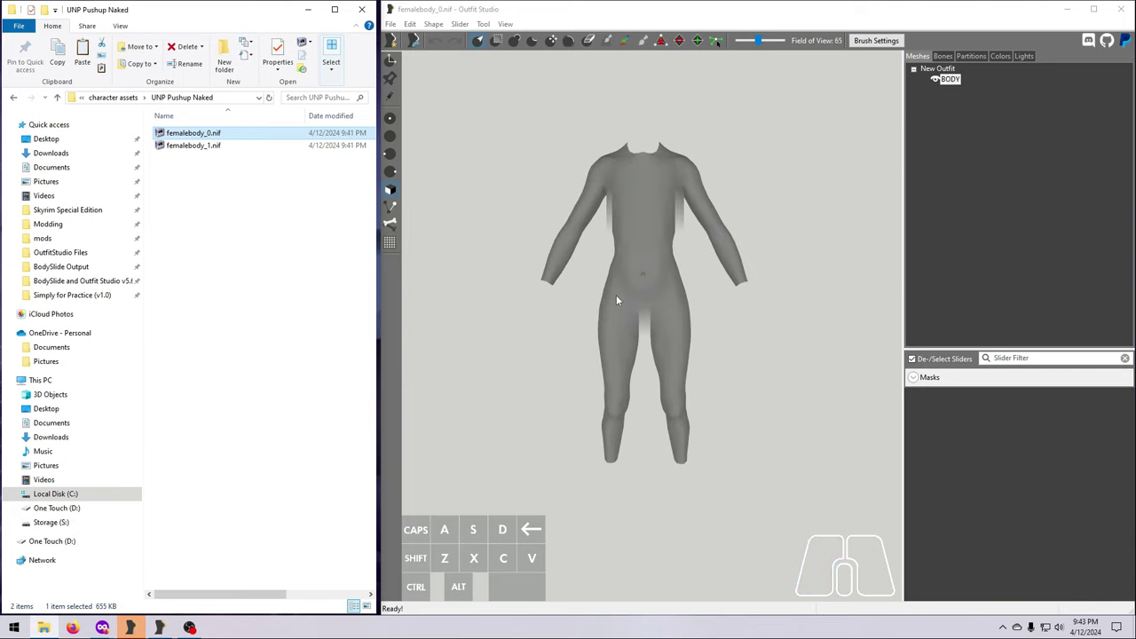
{"action": "left_click", "coordinate": [949, 80]}
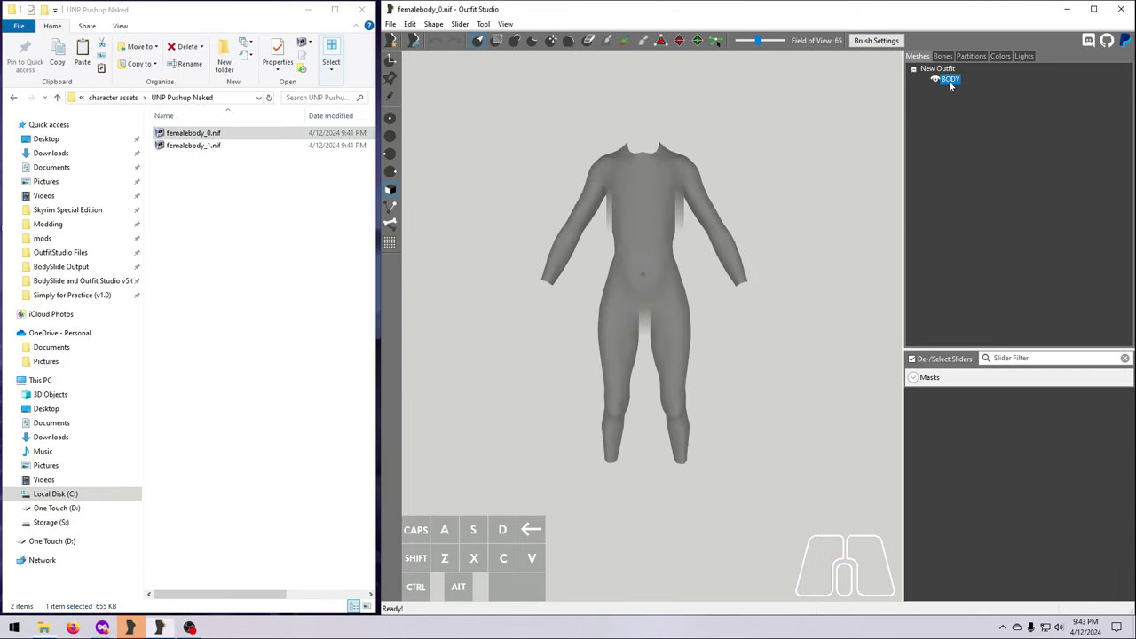
{"action": "left_click", "coordinate": [458, 24]}
{"action": "left_click", "coordinate": [487, 115]}
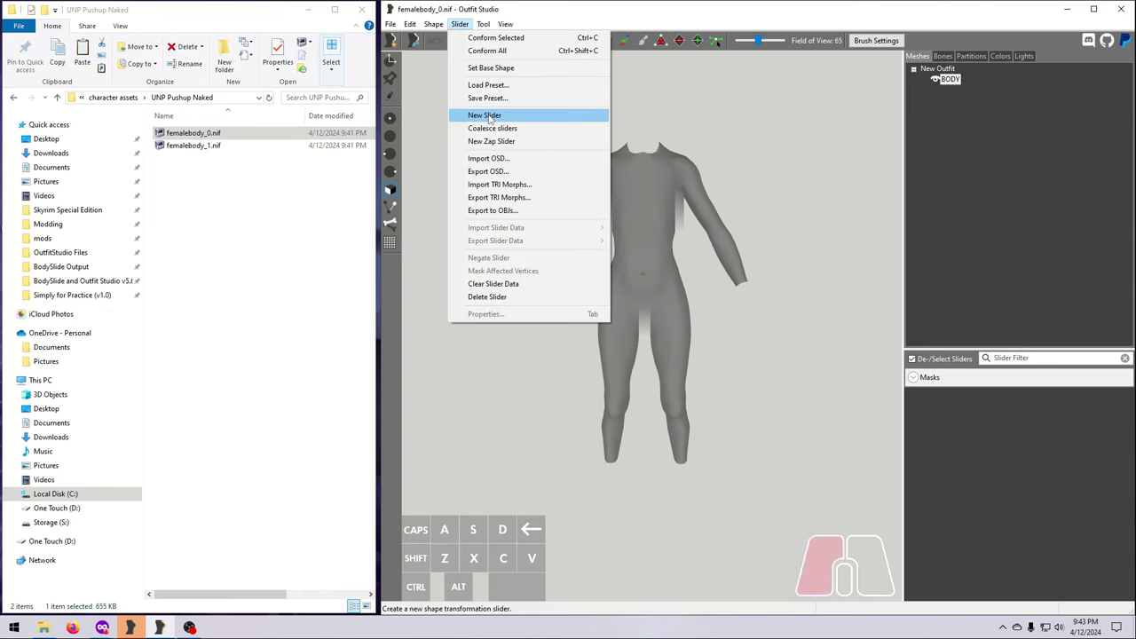
{"action": "type", "text": "Size"}
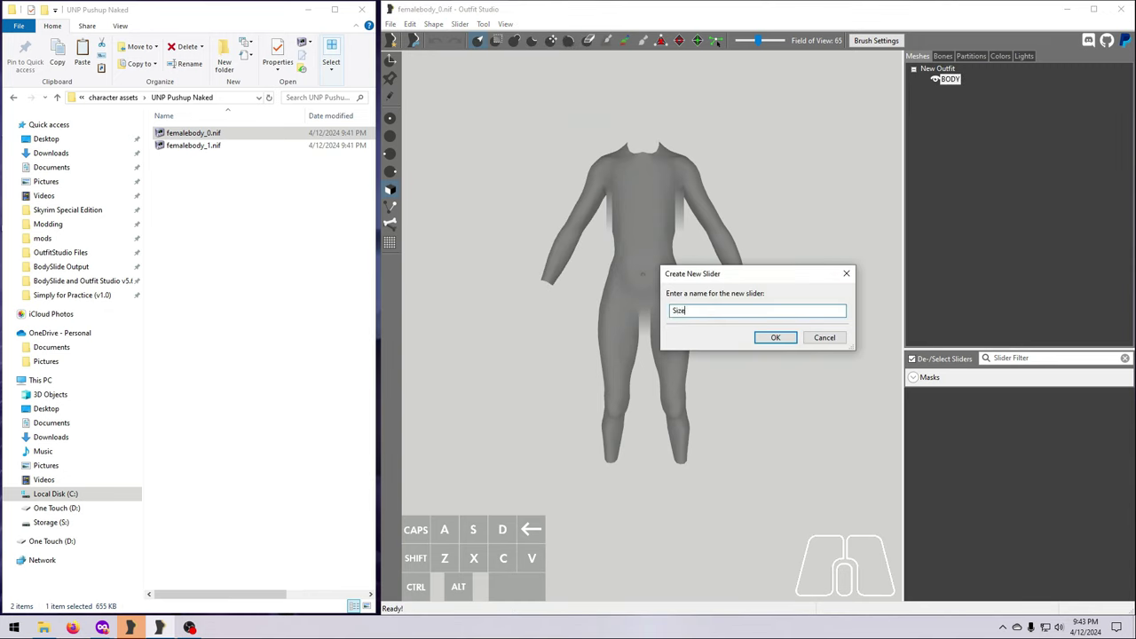
{"action": "type", "text": " 0 --> Size 1"}
{"action": "left_click", "coordinate": [774, 338]}
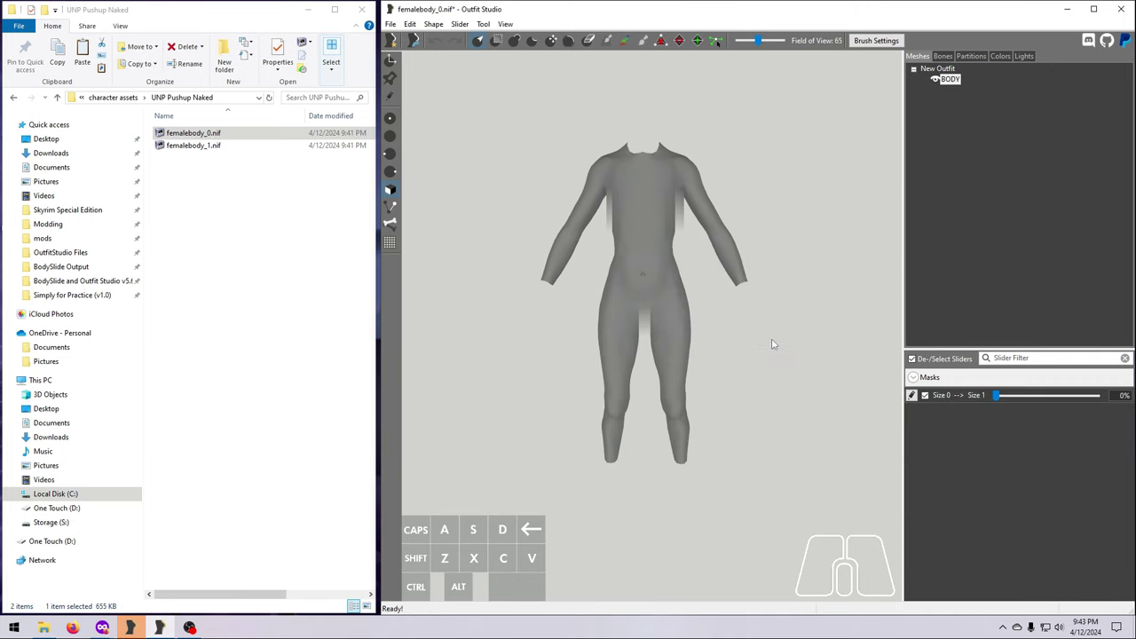
{"action": "left_click", "coordinate": [911, 396]}
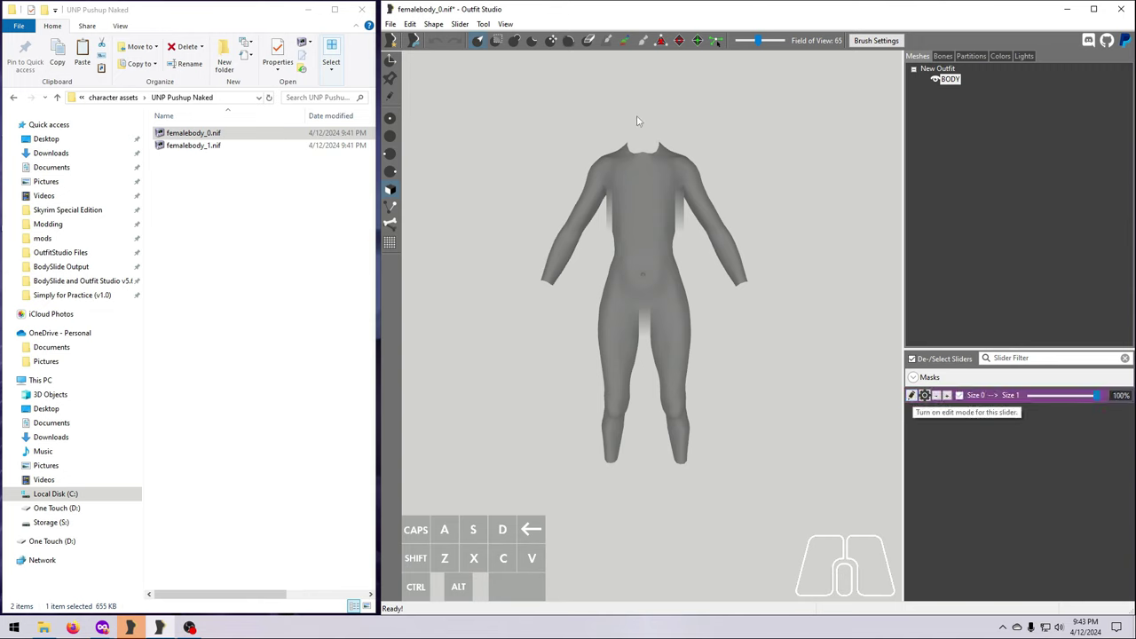
{"action": "left_click", "coordinate": [459, 24]}
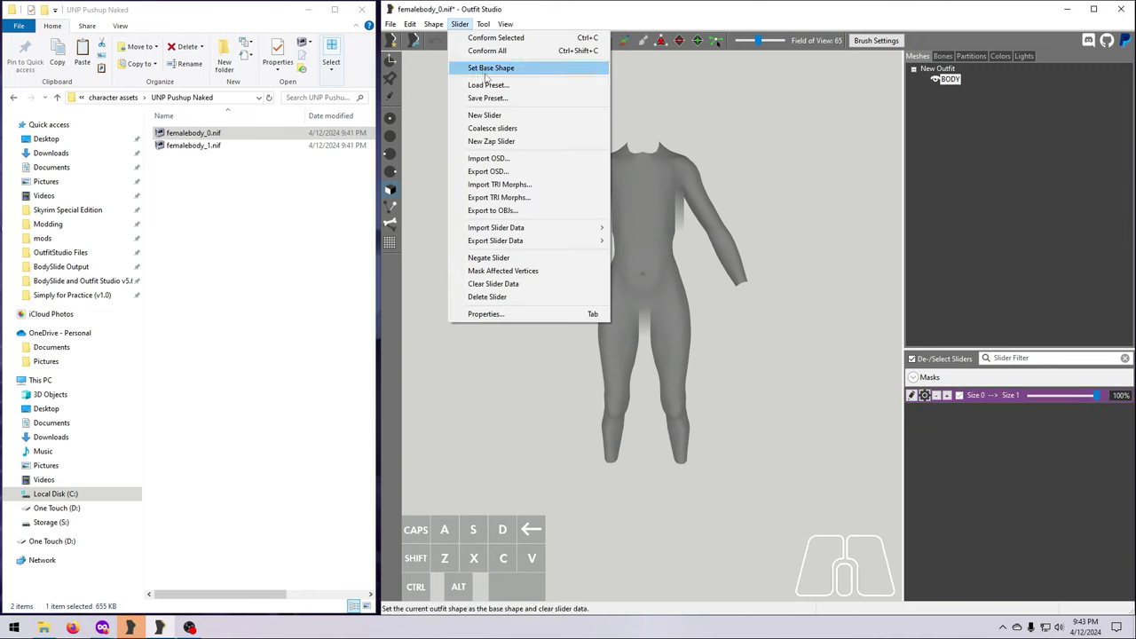
Import femalebody_1.nif as the Size 0 --> Size 1 slider data, then toggle editing off and on.
{"action": "mouse_move", "coordinate": [534, 228]}
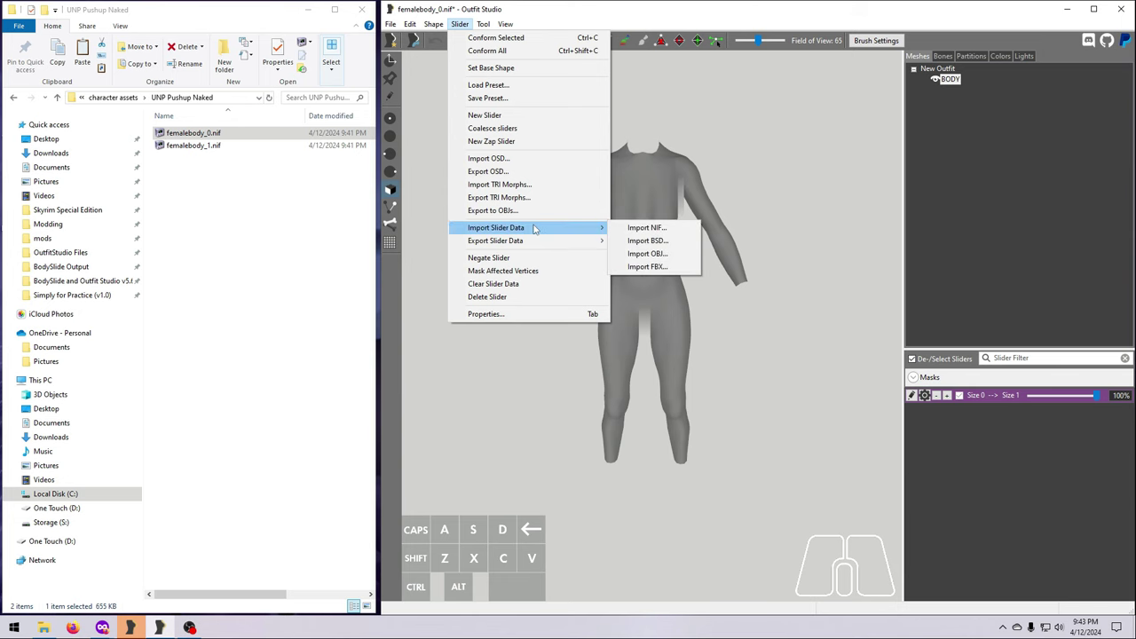
{"action": "left_click", "coordinate": [647, 228]}
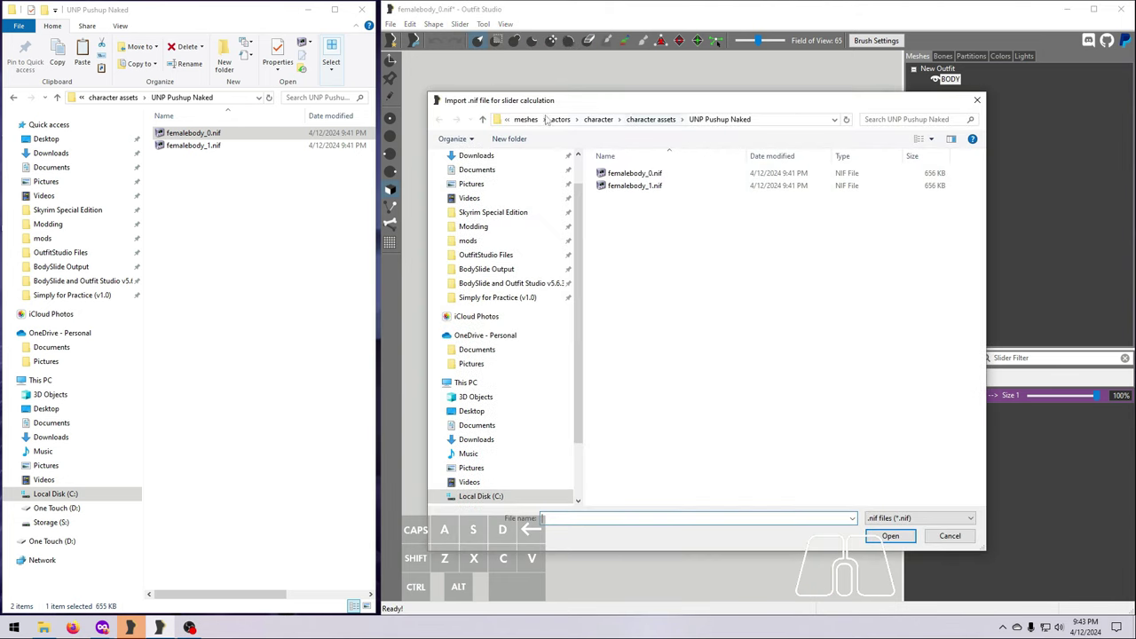
{"action": "left_click", "coordinate": [645, 187]}
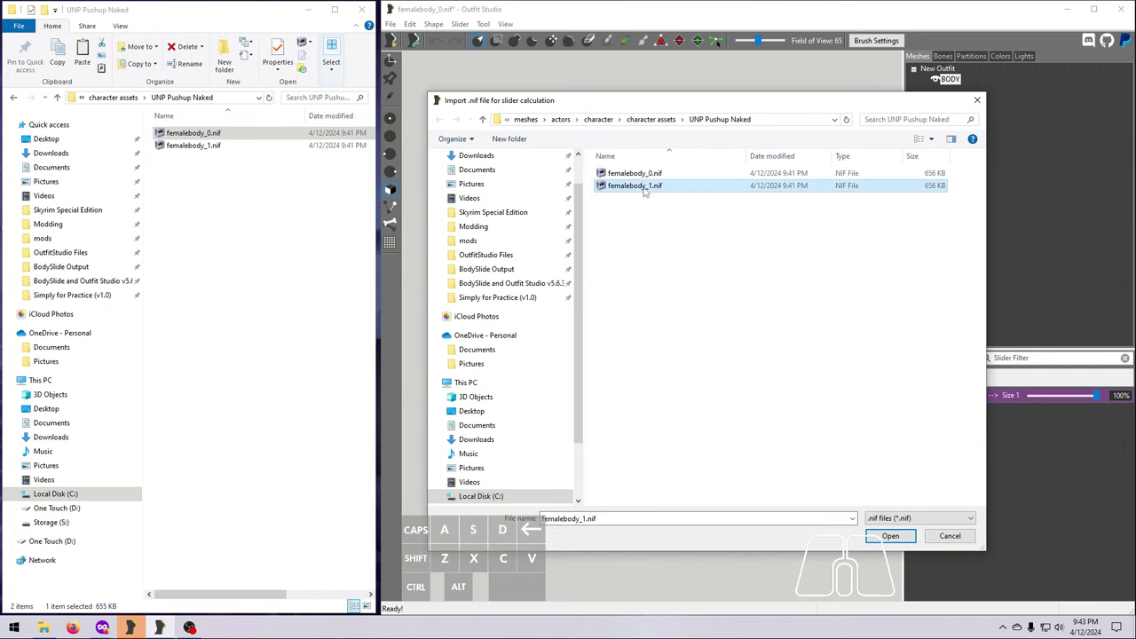
{"action": "left_click", "coordinate": [889, 536]}
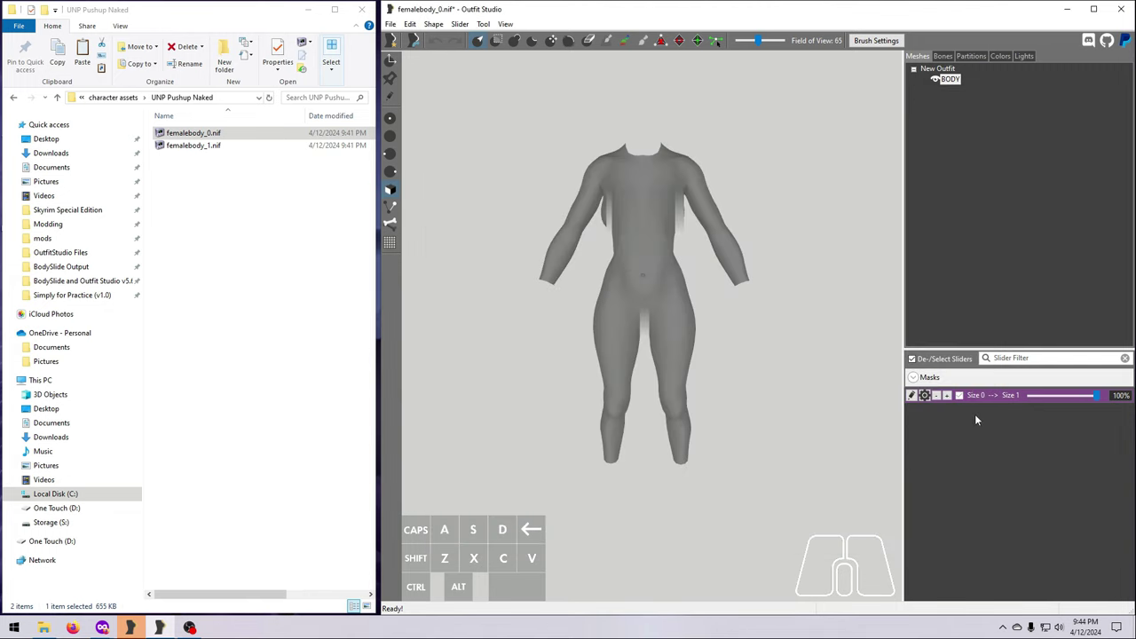
{"action": "left_click", "coordinate": [911, 397]}
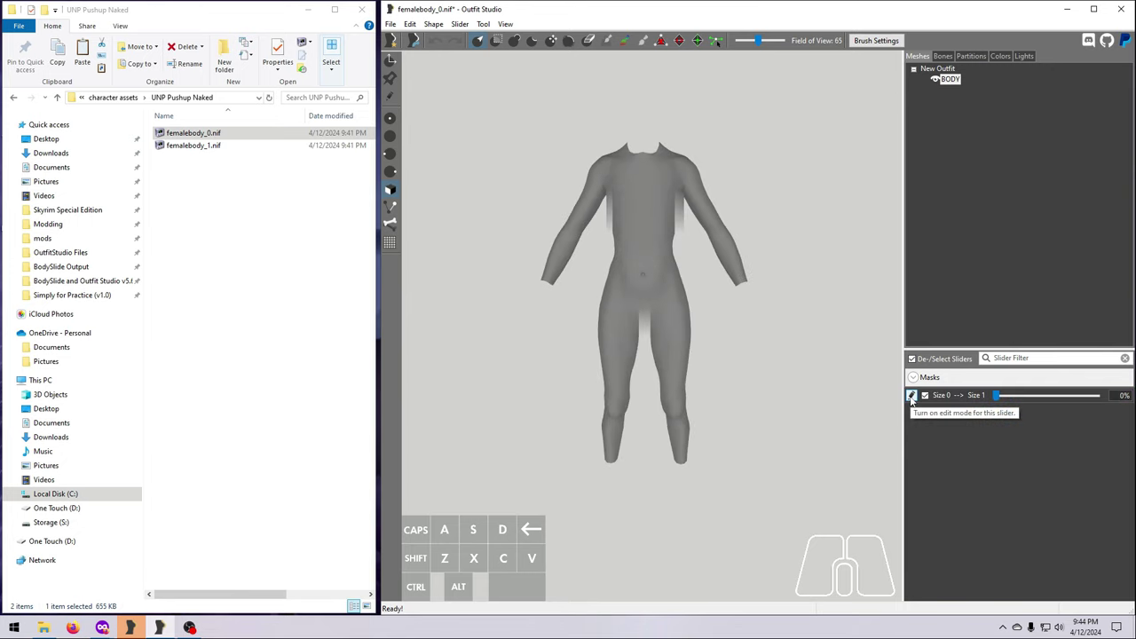
{"action": "left_click", "coordinate": [910, 397]}
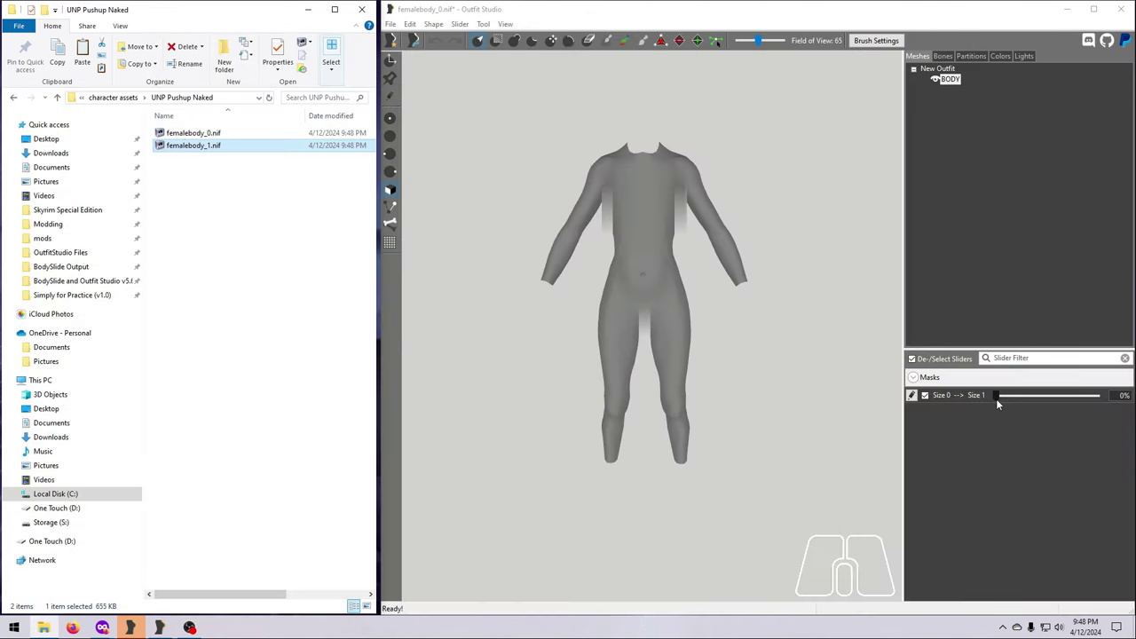
Test the Size 0 --> Size 1 slider on the body and return it to 0%.
{"action": "mouse_move", "coordinate": [996, 399]}
{"action": "left_mouse_down"}
{"action": "mouse_move", "coordinate": [1096, 396]}
{"action": "mouse_move", "coordinate": [914, 400]}
{"action": "left_mouse_up"}
{"action": "left_click_drag", "start_coordinate": [1028, 403], "coordinate": [957, 408]}
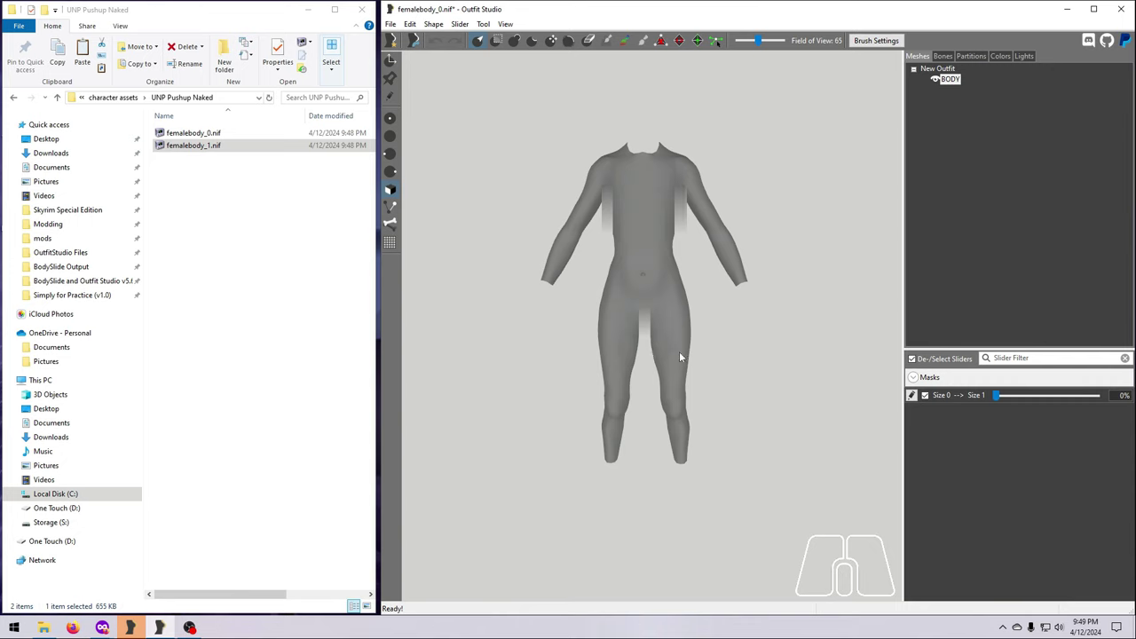
Set Size 0 --> Size 1 to 100% and make that Size 1 body the base shape.
{"action": "left_click", "coordinate": [994, 397]}
{"action": "left_click_drag", "start_coordinate": [995, 401], "coordinate": [1100, 409]}
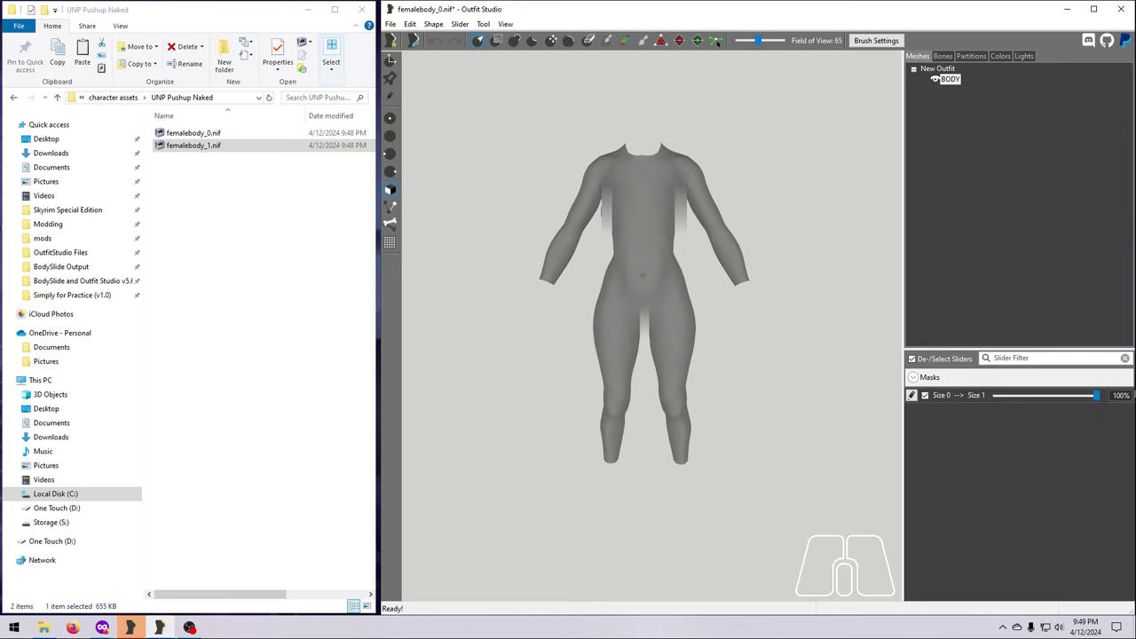
{"action": "left_click", "coordinate": [455, 26]}
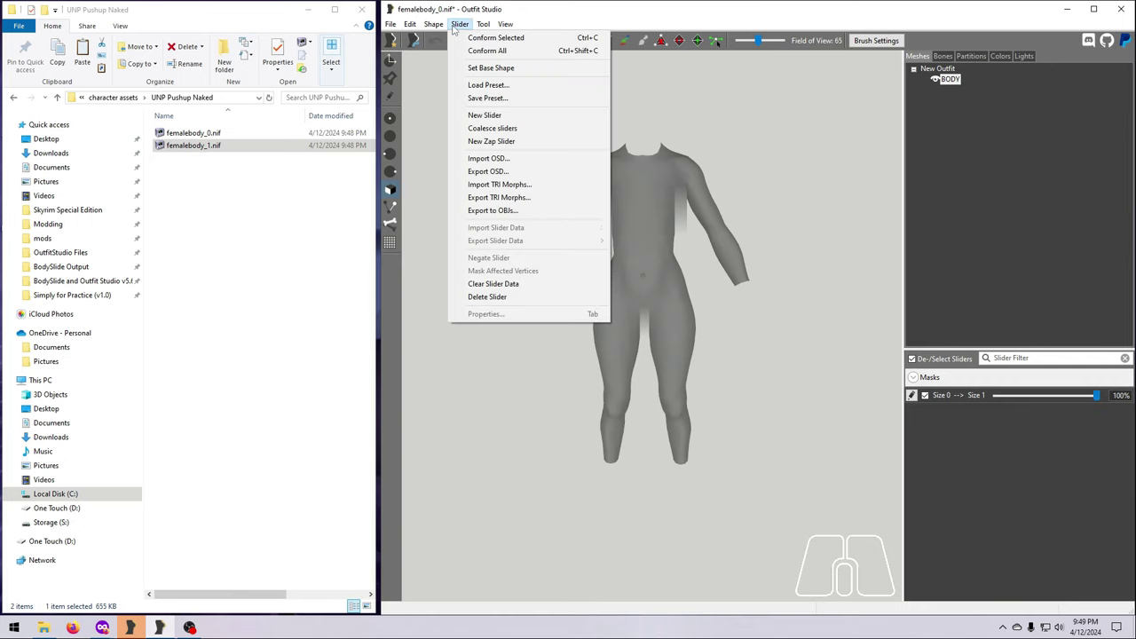
{"action": "left_click", "coordinate": [487, 70]}
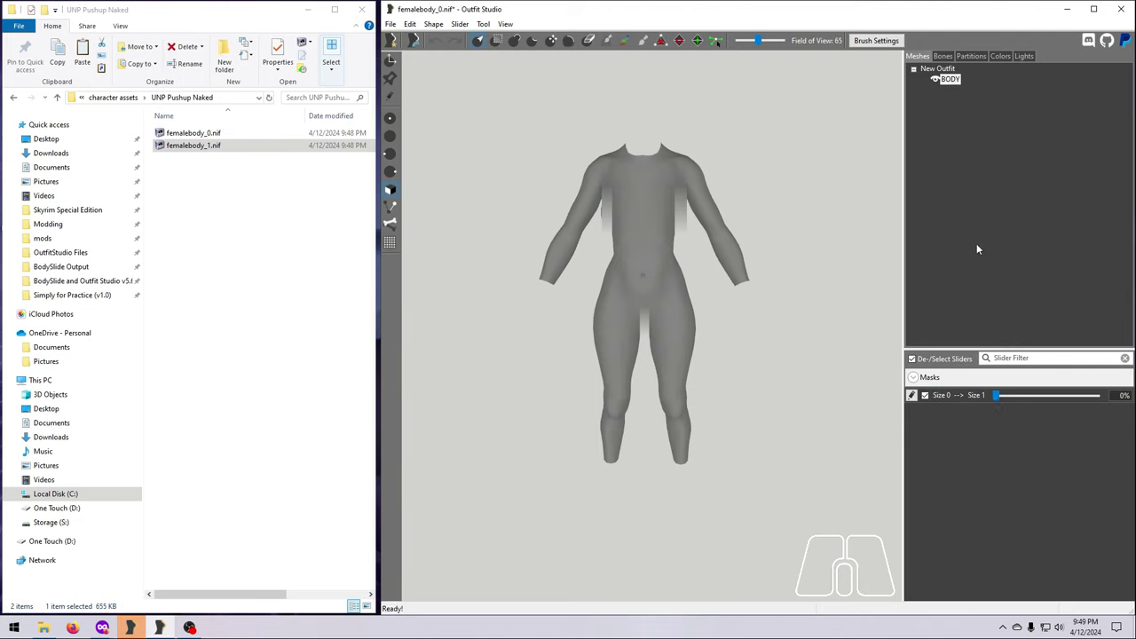
{"action": "left_click", "coordinate": [954, 80]}
{"action": "left_click", "coordinate": [460, 24]}
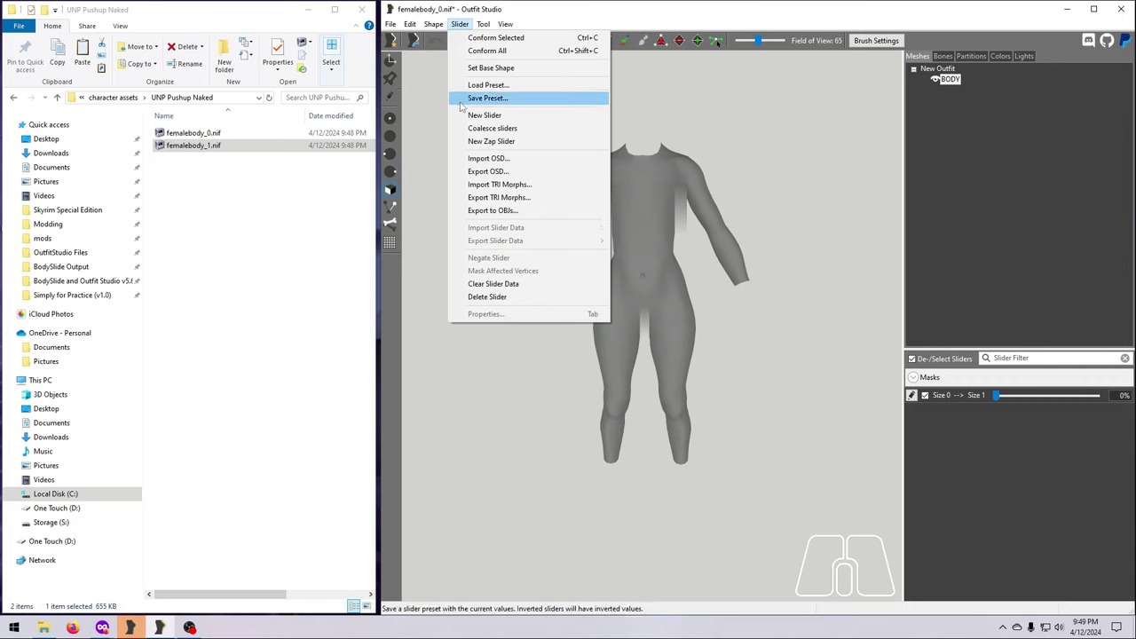
Create a 'Size 1 --> Size 0' slider on the BODY and turn on its edit mode.
{"action": "left_click", "coordinate": [485, 115]}
{"action": "type", "text": "Size"}
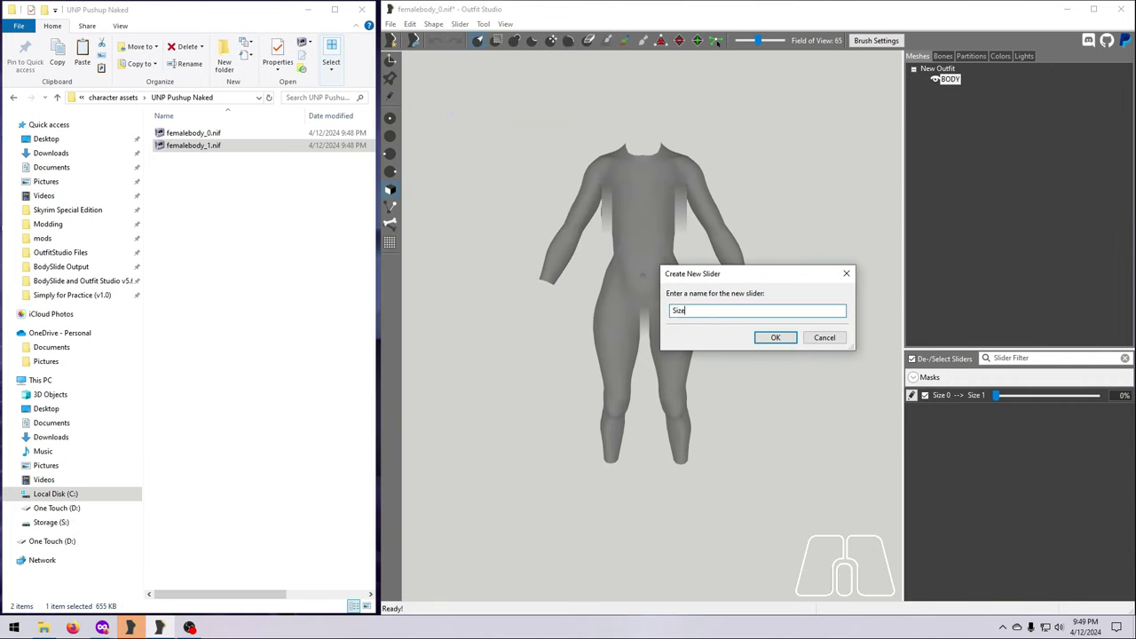
{"action": "type", "text": " 1 --> Size 0"}
{"action": "left_click", "coordinate": [772, 338]}
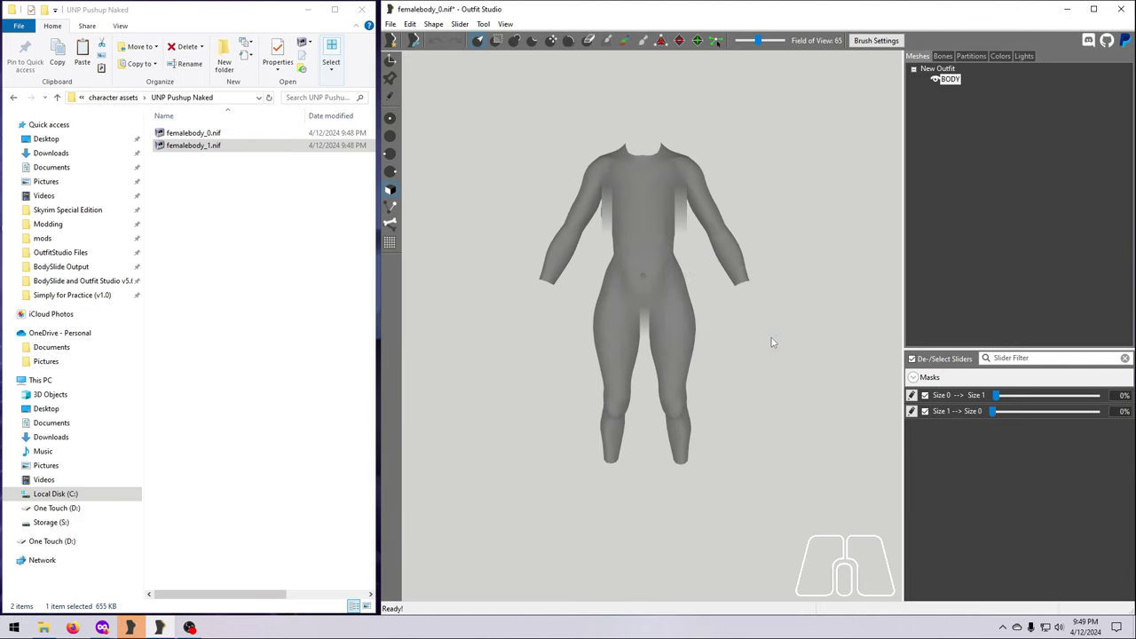
{"action": "left_click", "coordinate": [911, 412]}
{"action": "left_click", "coordinate": [459, 25]}
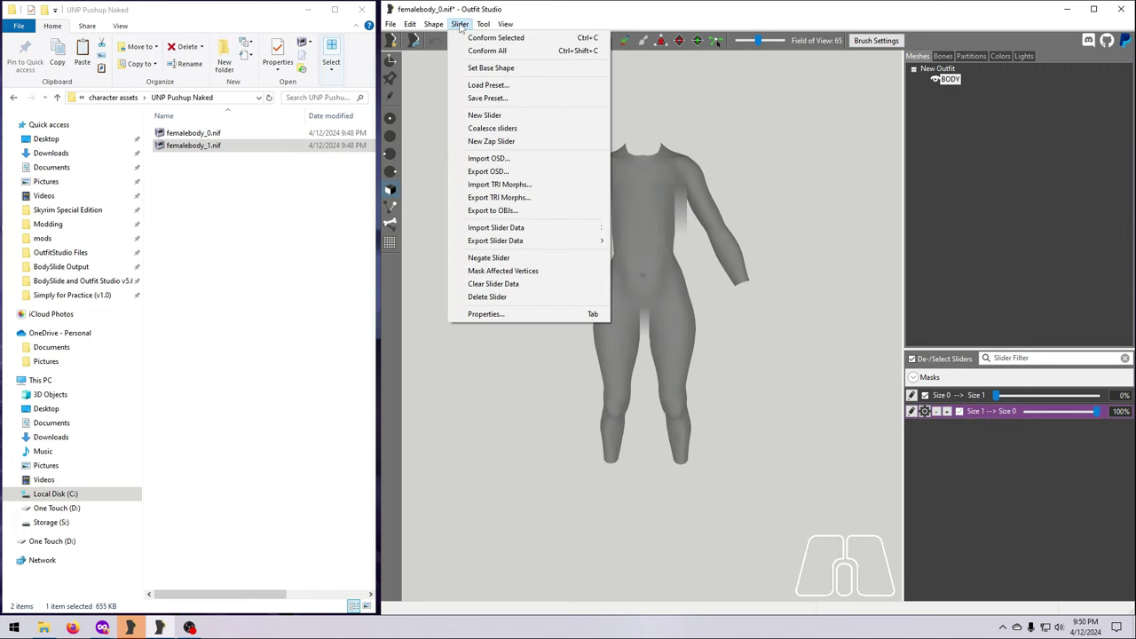
Import femalebody_0.nif from UNP Pushup Naked as Size 1 --> Size 0 slider data, then stop editing.
{"action": "mouse_move", "coordinate": [597, 228]}
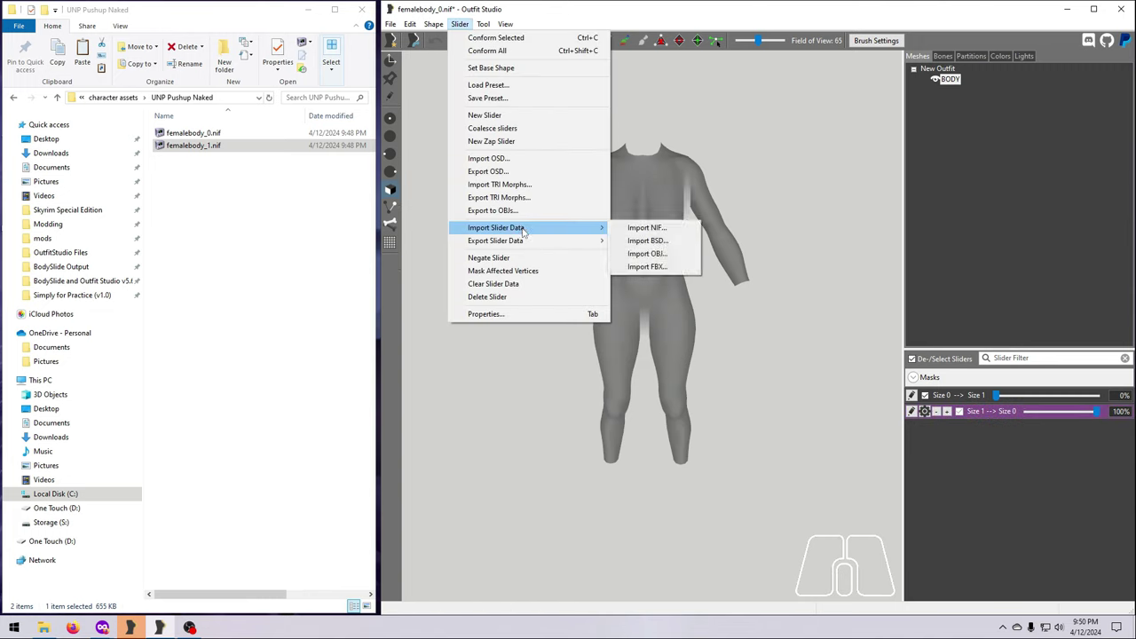
{"action": "left_click", "coordinate": [647, 228]}
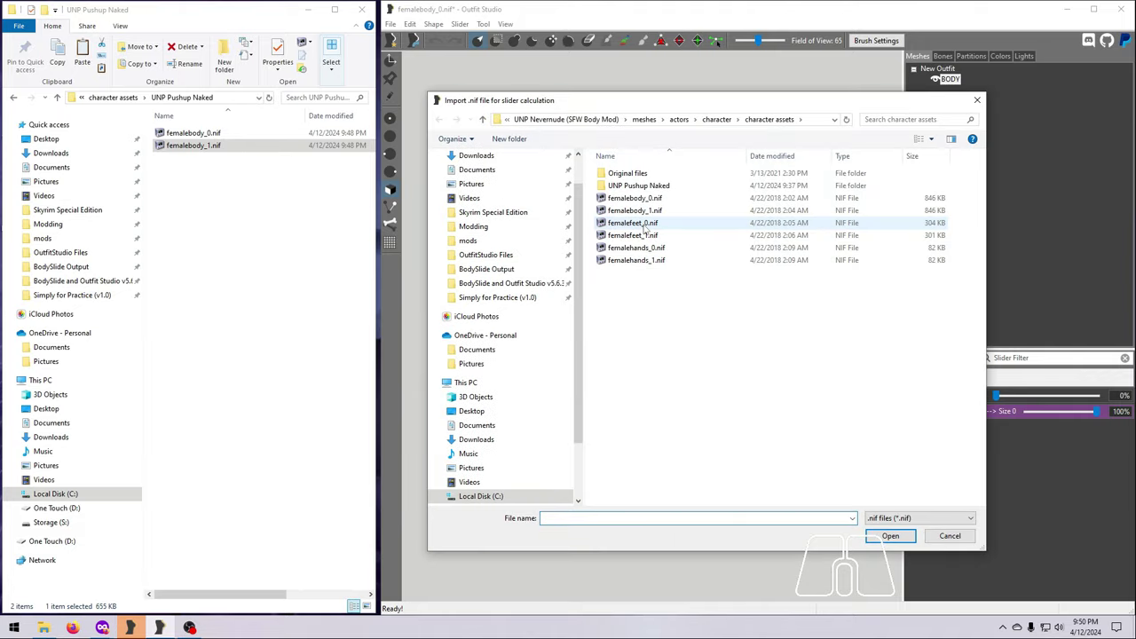
{"action": "double_click", "coordinate": [638, 185]}
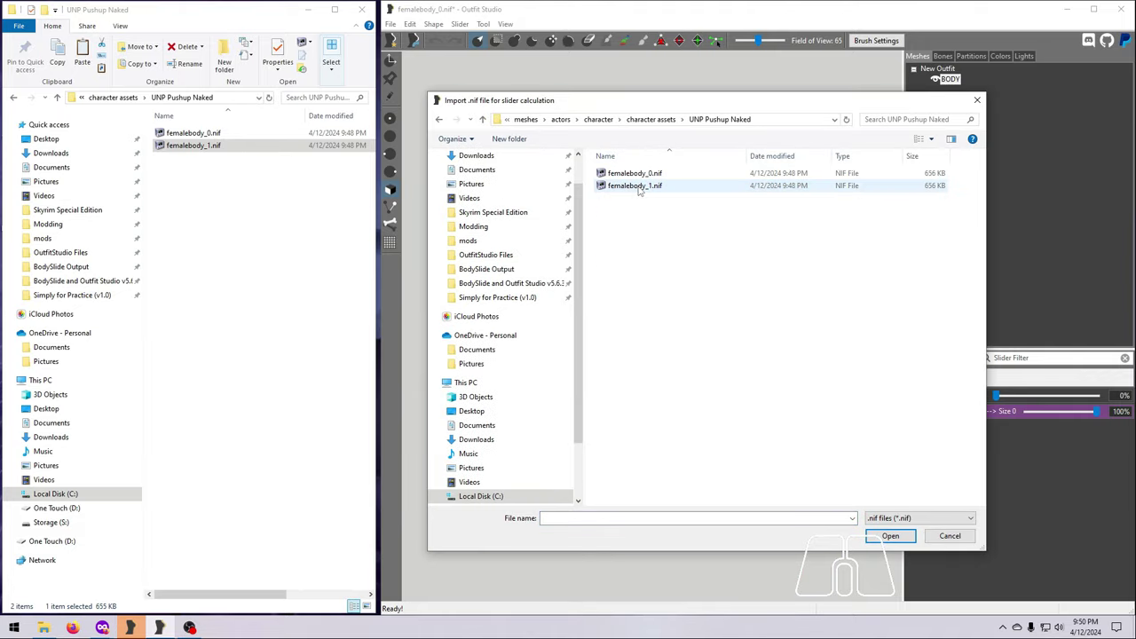
{"action": "left_click", "coordinate": [644, 175]}
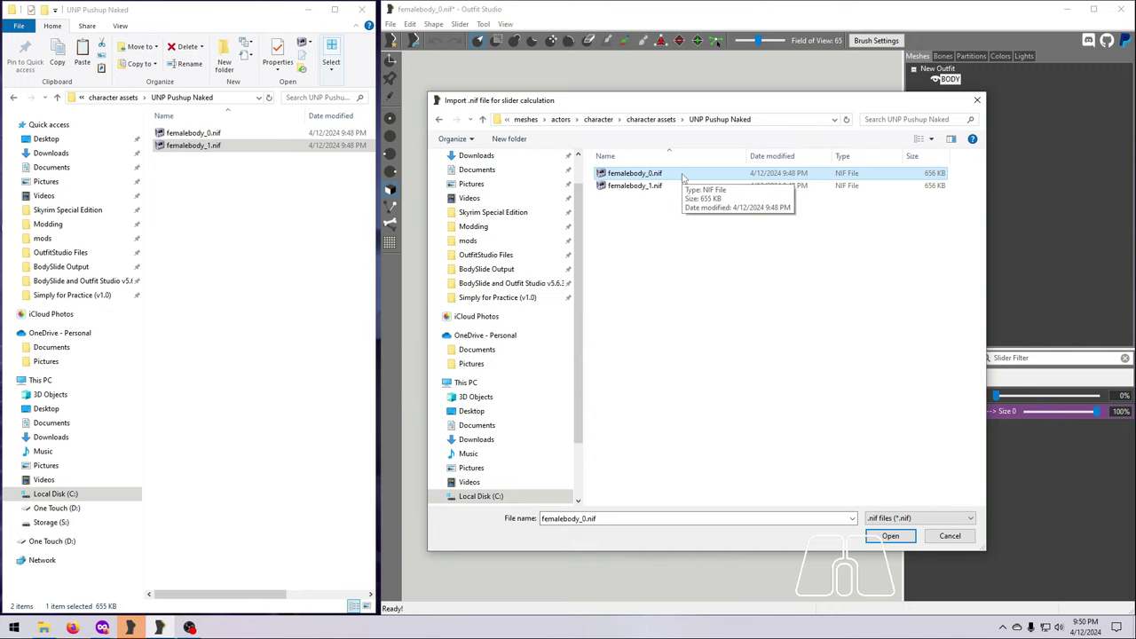
{"action": "left_click", "coordinate": [891, 538]}
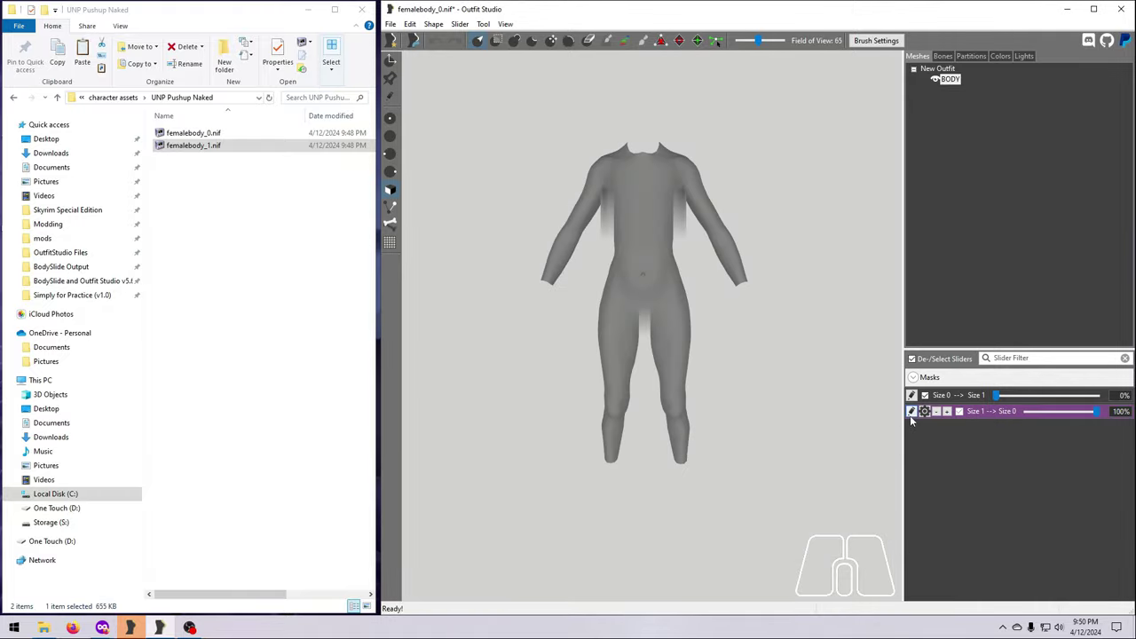
{"action": "left_click", "coordinate": [911, 412]}
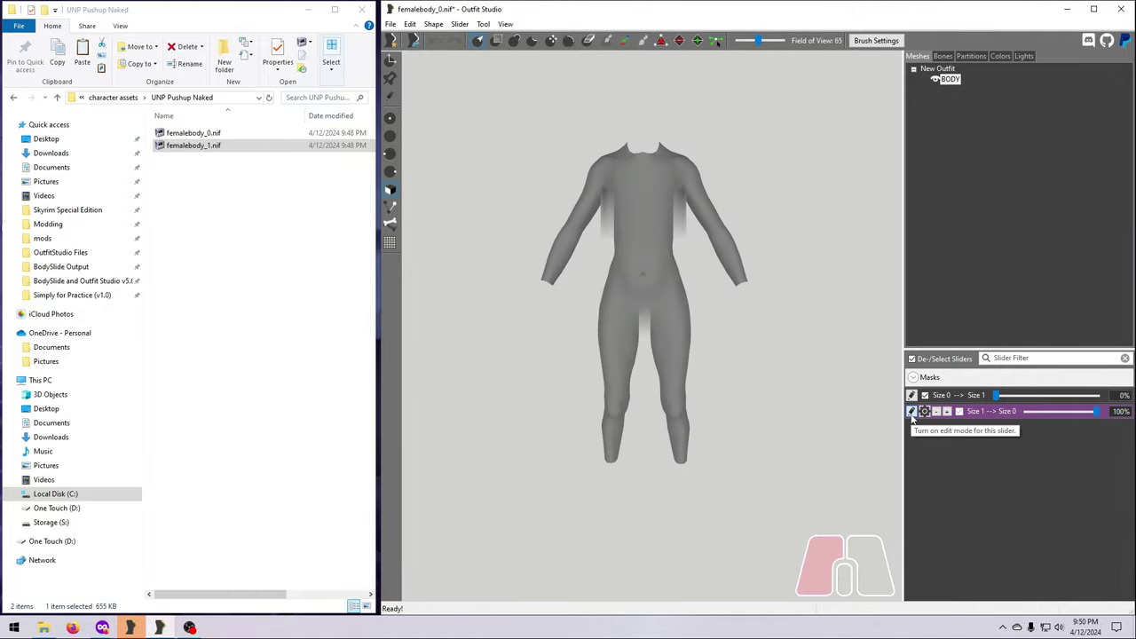
{"action": "left_click", "coordinate": [912, 412]}
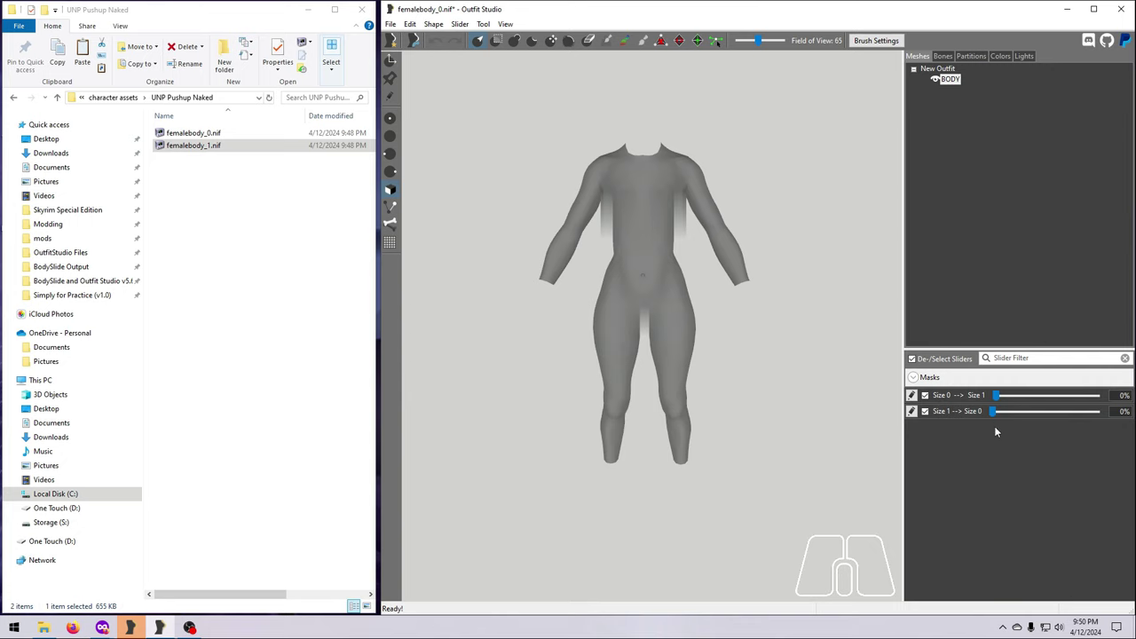
Preview Size 1 --> Size 0 at full strength, then return it to 0%.
{"action": "left_click_drag", "start_coordinate": [994, 412], "coordinate": [1096, 412]}
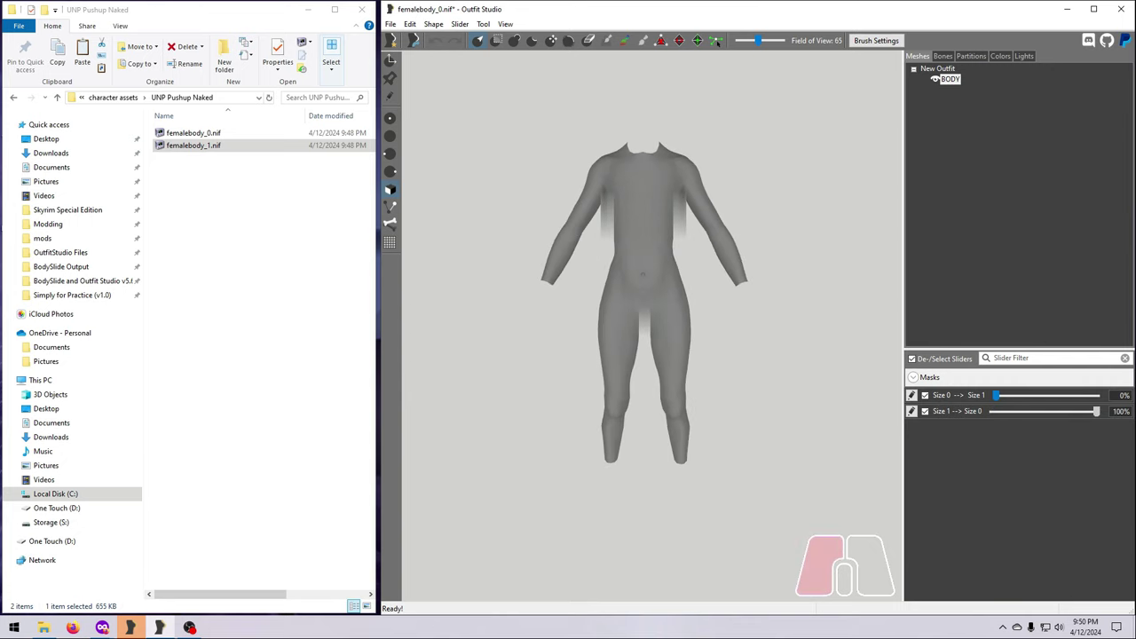
{"action": "key", "text": "w"}
{"action": "key", "text": "w"}
{"action": "left_click_drag", "start_coordinate": [1100, 472], "coordinate": [1001, 472]}
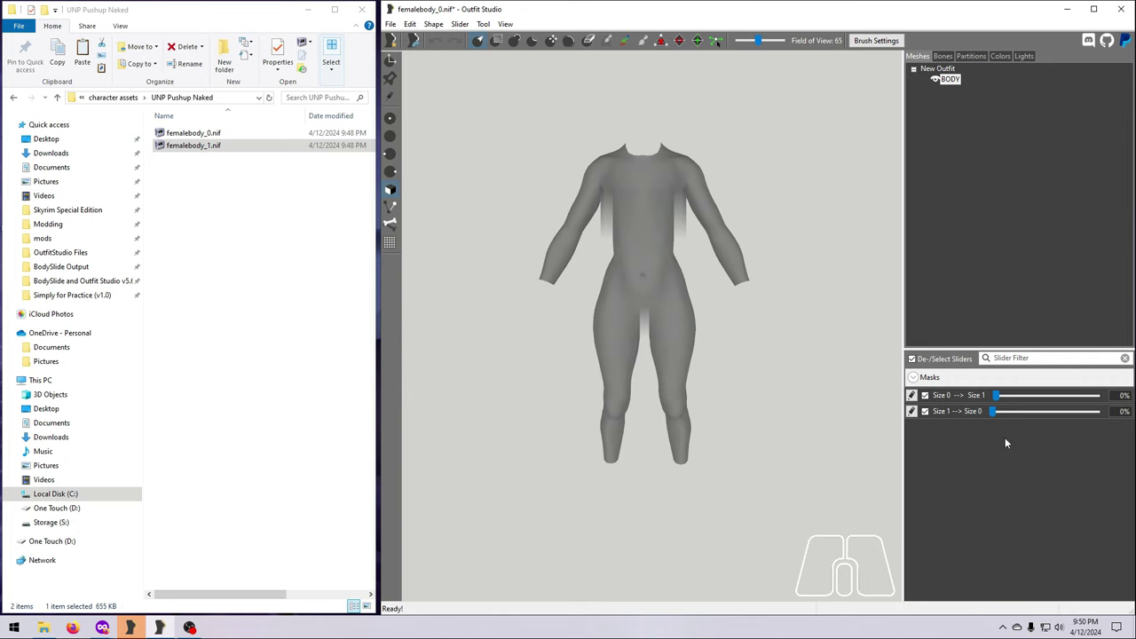
Set Size 1 --> Size 0 near 100%, make it the base shape, and test Size 0 --> Size 1.
{"action": "left_click_drag", "start_coordinate": [994, 412], "coordinate": [1109, 421]}
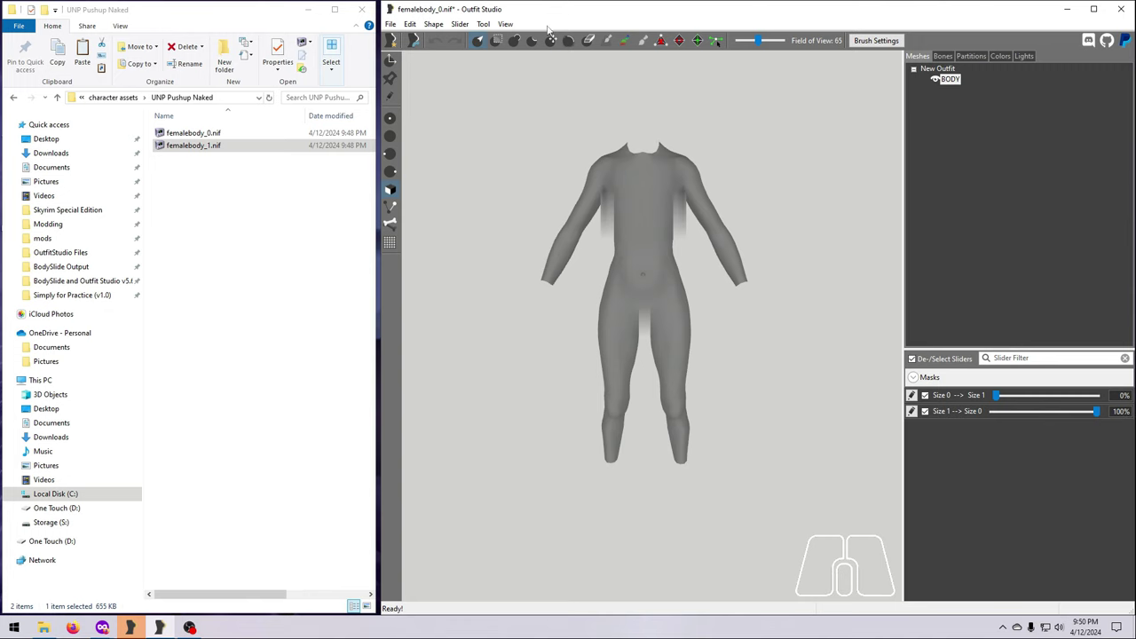
{"action": "left_click", "coordinate": [459, 24]}
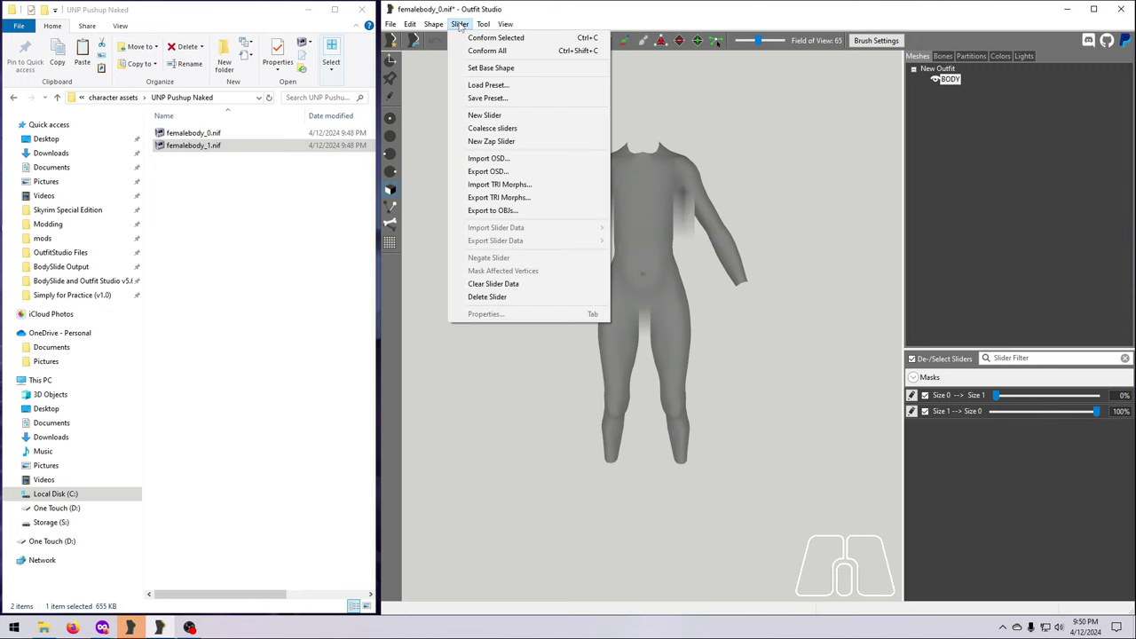
{"action": "left_click", "coordinate": [491, 68]}
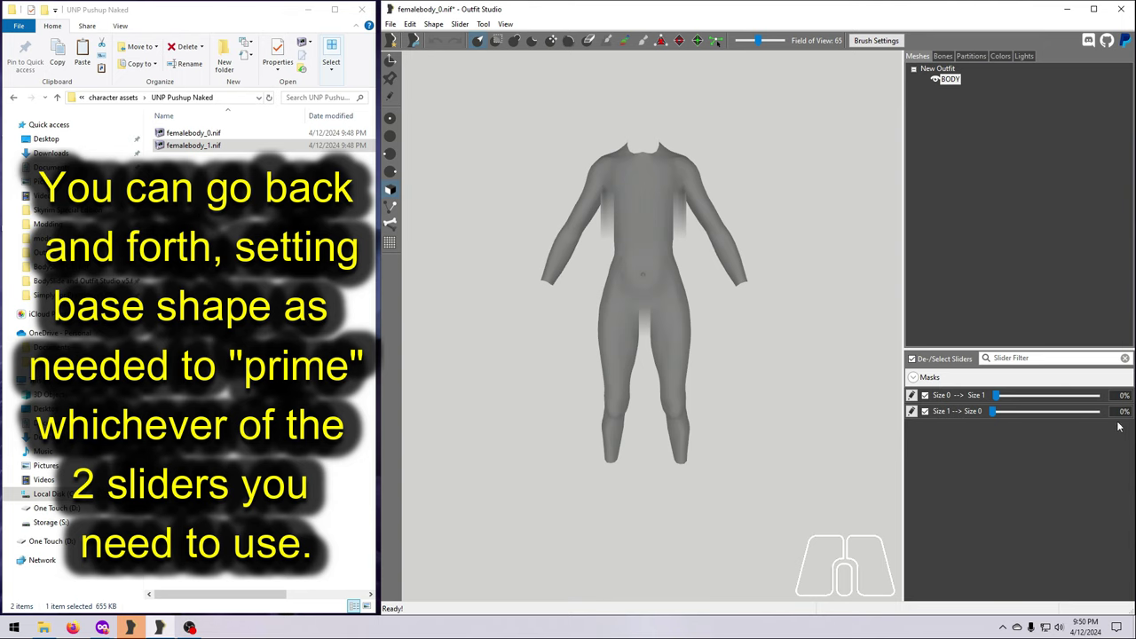
{"action": "left_click_drag", "start_coordinate": [996, 396], "coordinate": [1096, 396]}
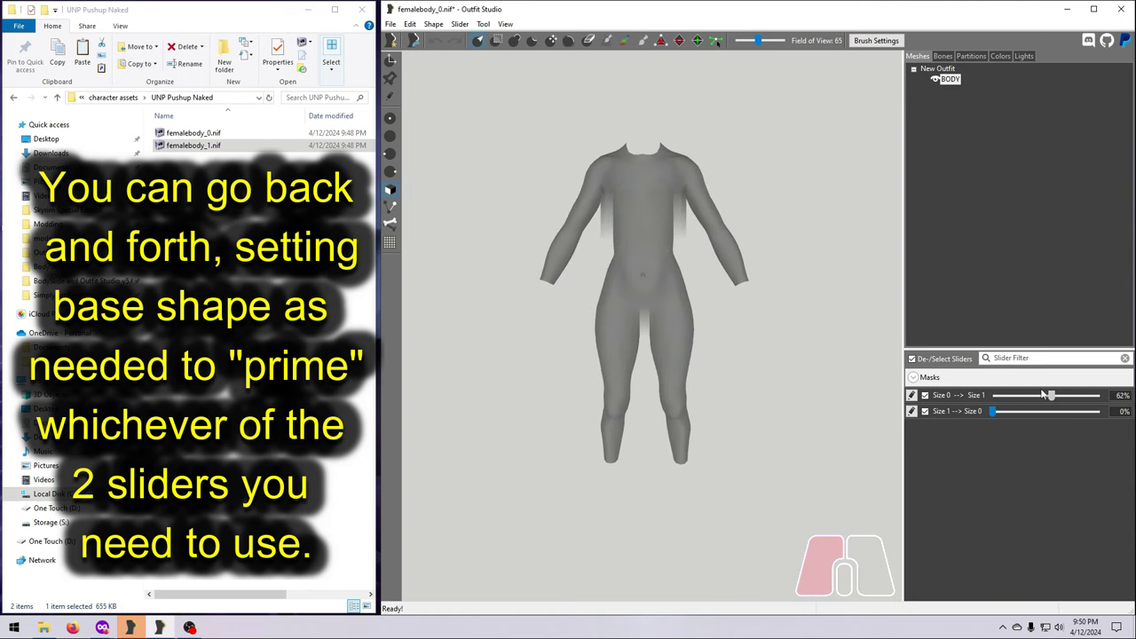
{"action": "left_click_drag", "start_coordinate": [1097, 396], "coordinate": [959, 395]}
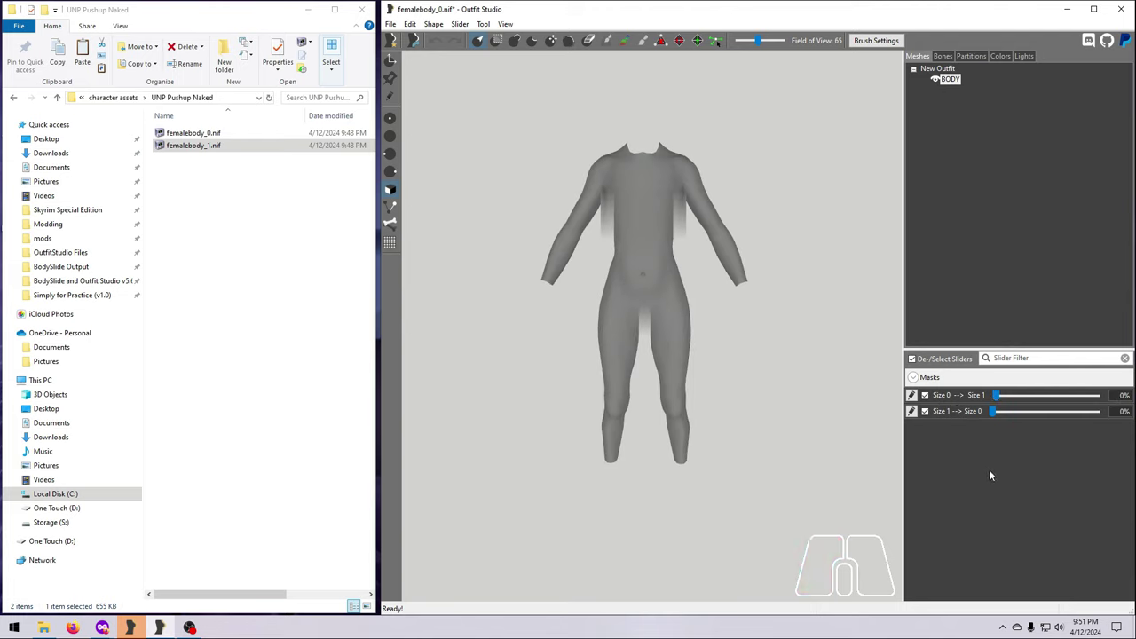
Save the project as 'UNP Size Conversion', copying the name into the project file fields.
{"action": "left_click", "coordinate": [390, 24]}
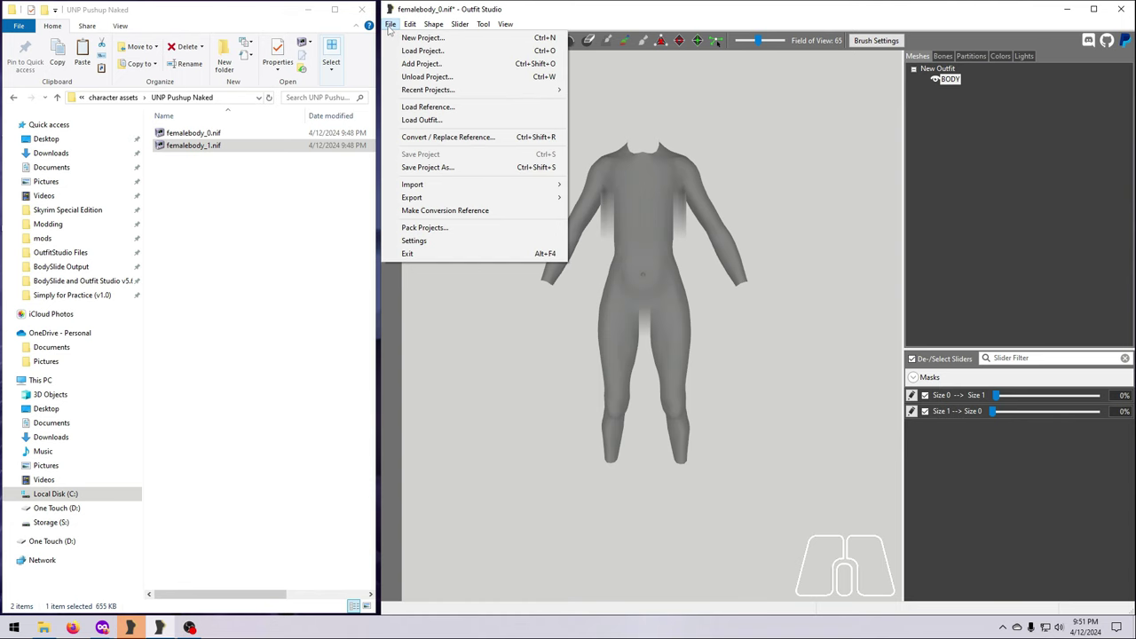
{"action": "left_click", "coordinate": [419, 168]}
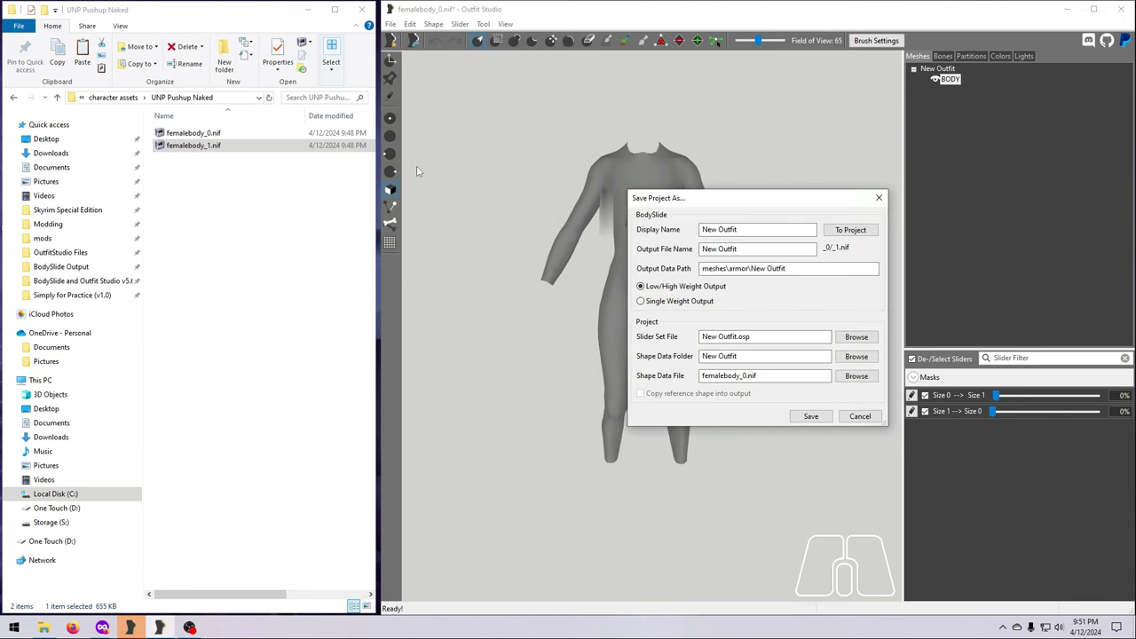
{"action": "left_click_drag", "start_coordinate": [765, 204], "coordinate": [724, 208]}
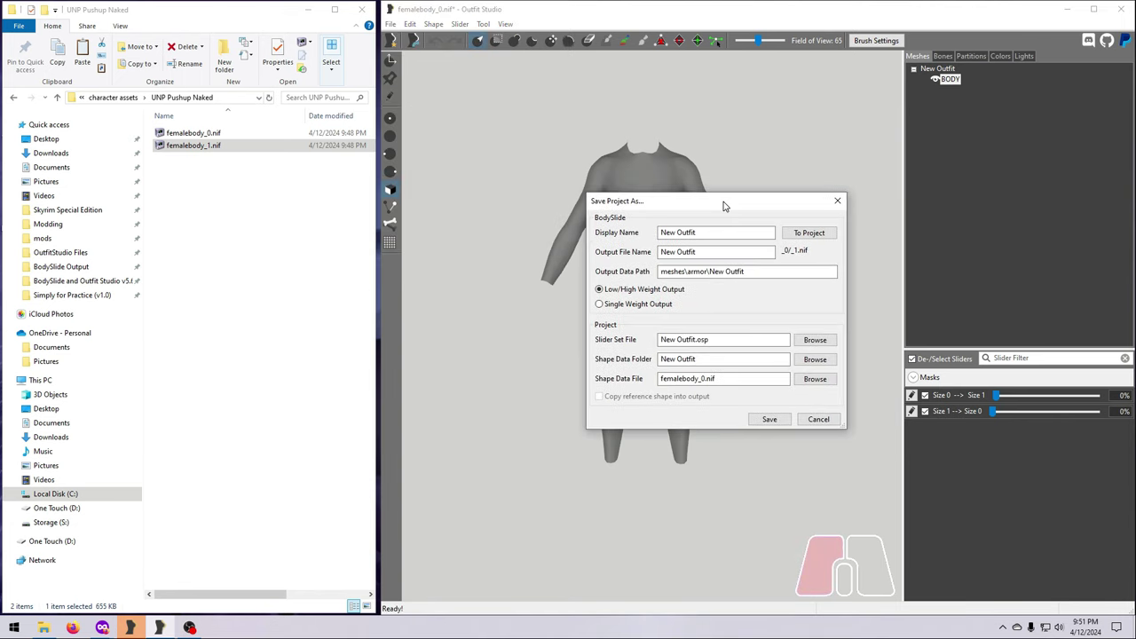
{"action": "type", "text": "UNP Size Conversion"}
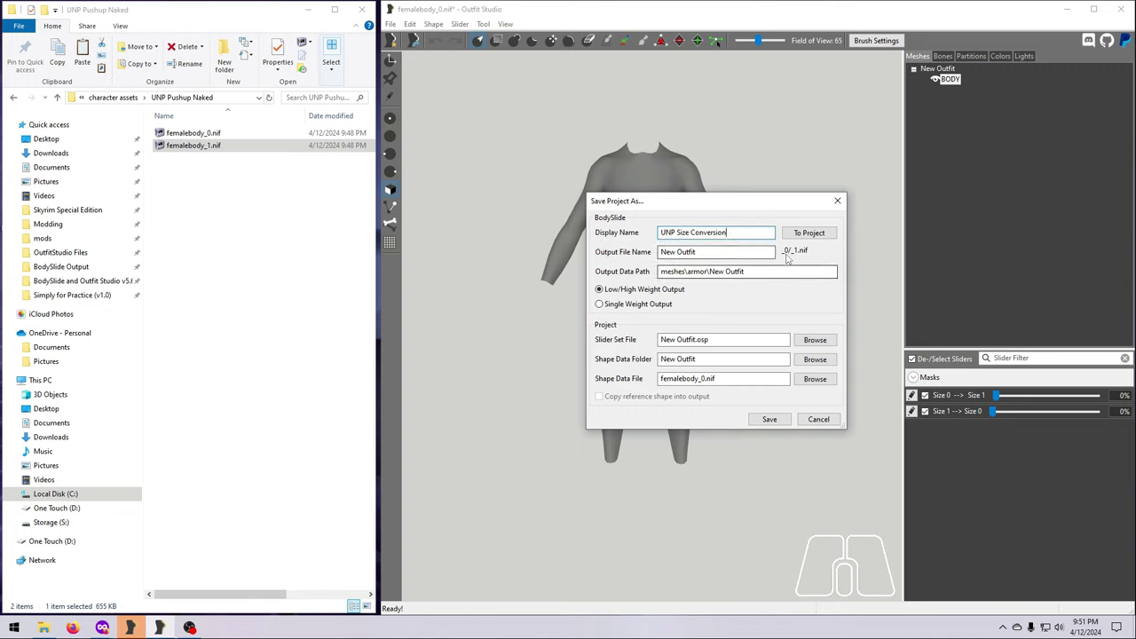
{"action": "left_click", "coordinate": [807, 234]}
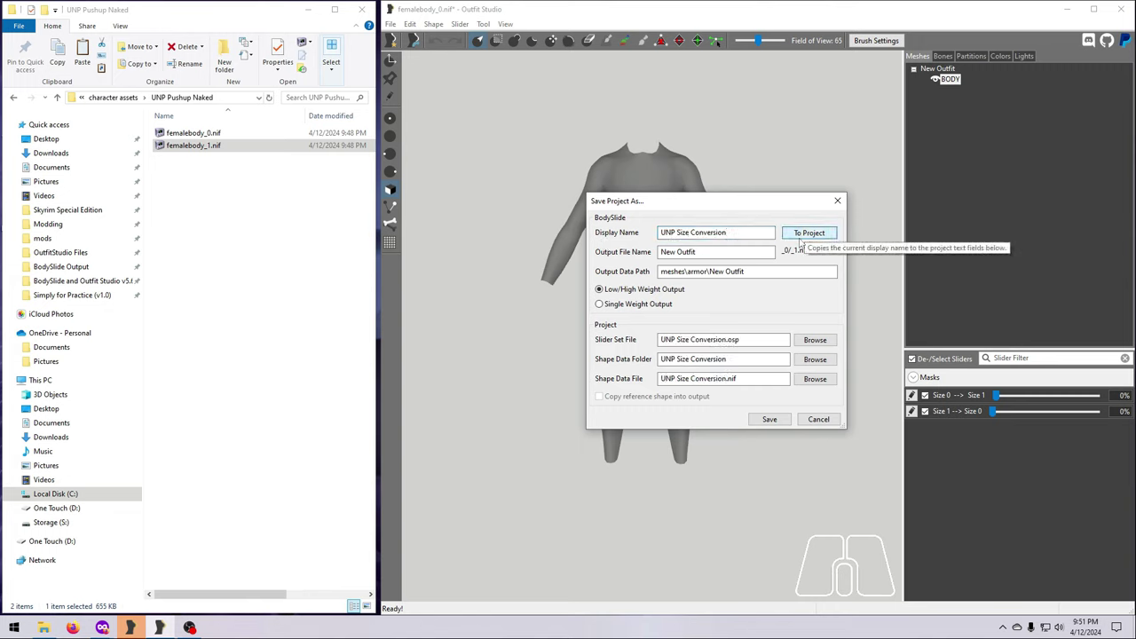
{"action": "left_click", "coordinate": [770, 419]}
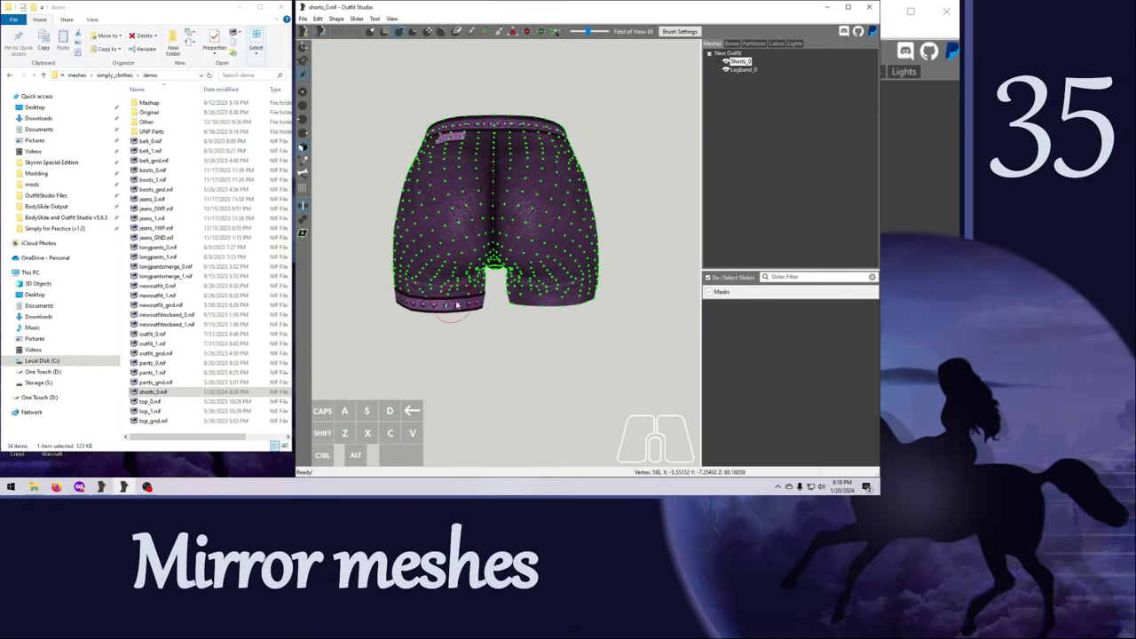
Duplicate the Legband_0 mesh as 'legband2' and toggle the copy's visibility.
{"action": "left_click", "coordinate": [755, 71]}
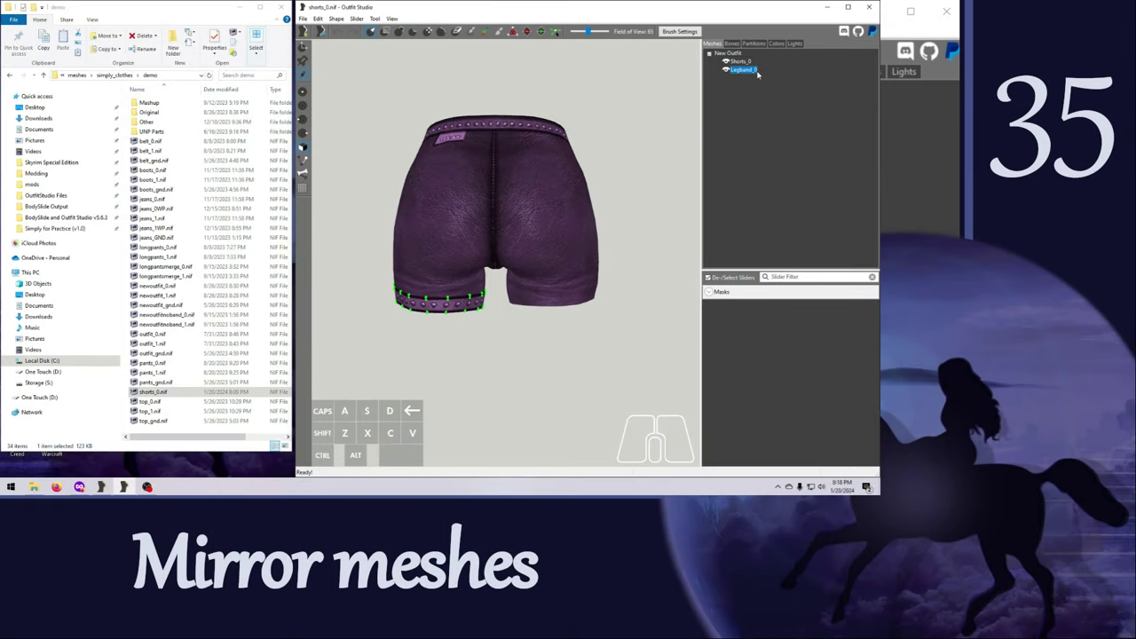
{"action": "right_click", "coordinate": [746, 71]}
{"action": "left_click", "coordinate": [776, 139]}
{"action": "type", "text": "legband2"}
{"action": "key", "text": "Return"}
{"action": "left_click", "coordinate": [726, 78]}
Open legband2's options and the bones list's Add Bone dialog, then close it and return to meshes.
{"action": "right_click", "coordinate": [745, 78]}
{"action": "left_click", "coordinate": [772, 266]}
{"action": "left_click", "coordinate": [657, 439]}
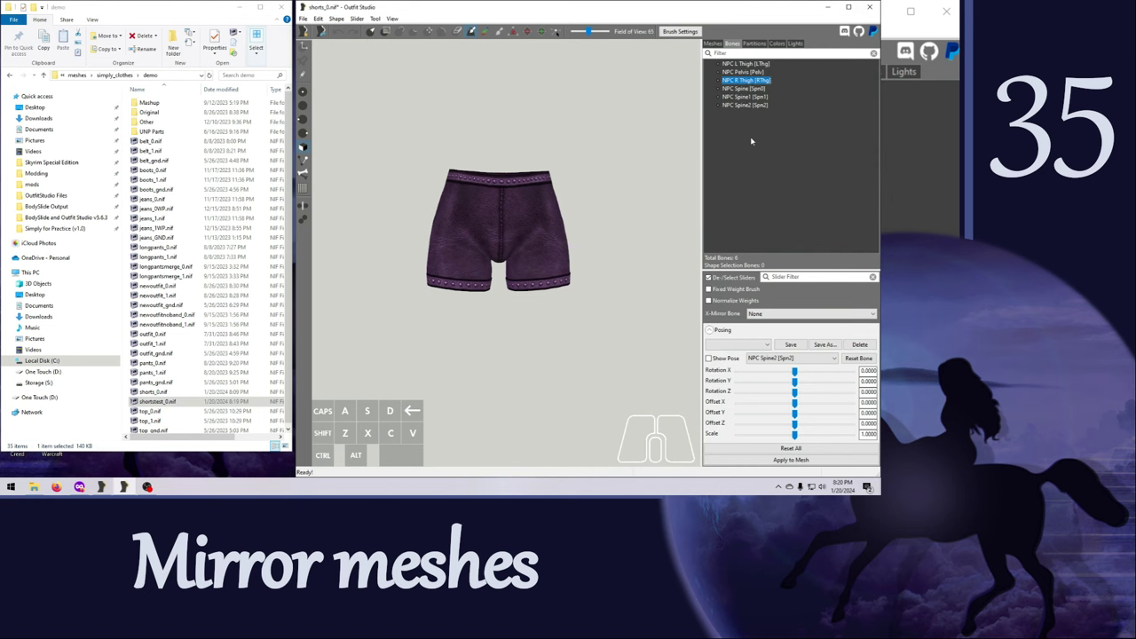
{"action": "right_click", "coordinate": [746, 130]}
{"action": "left_click", "coordinate": [772, 135]}
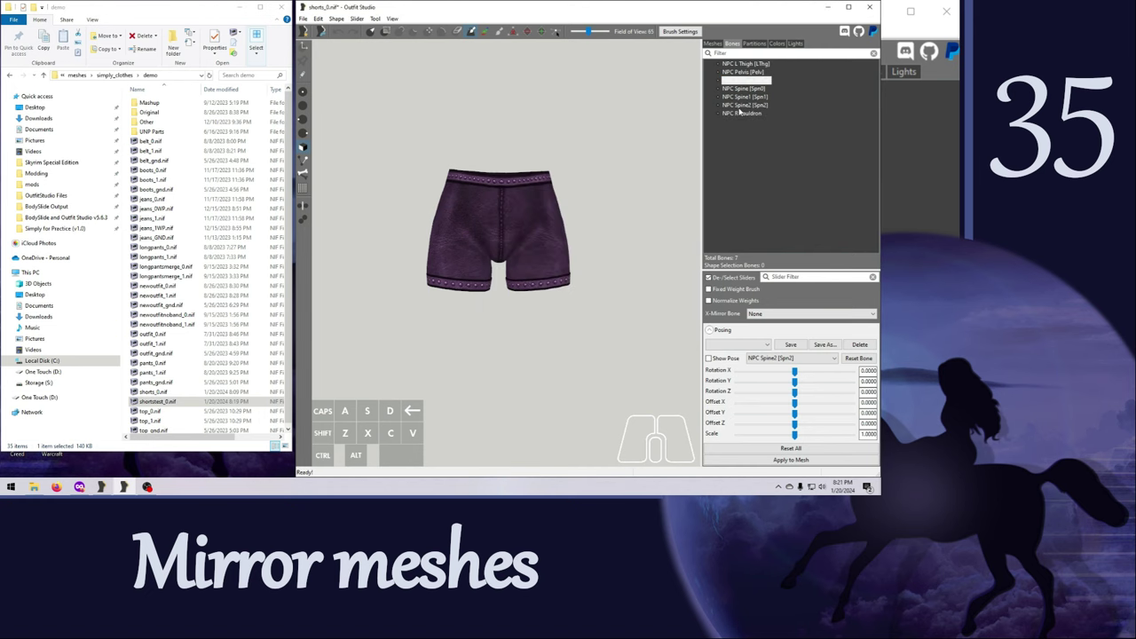
{"action": "left_click", "coordinate": [715, 42]}
{"action": "left_click", "coordinate": [742, 78]}
Merge legband2's geometry into the shorts mesh.
{"action": "right_click", "coordinate": [742, 78]}
{"action": "left_click", "coordinate": [765, 139]}
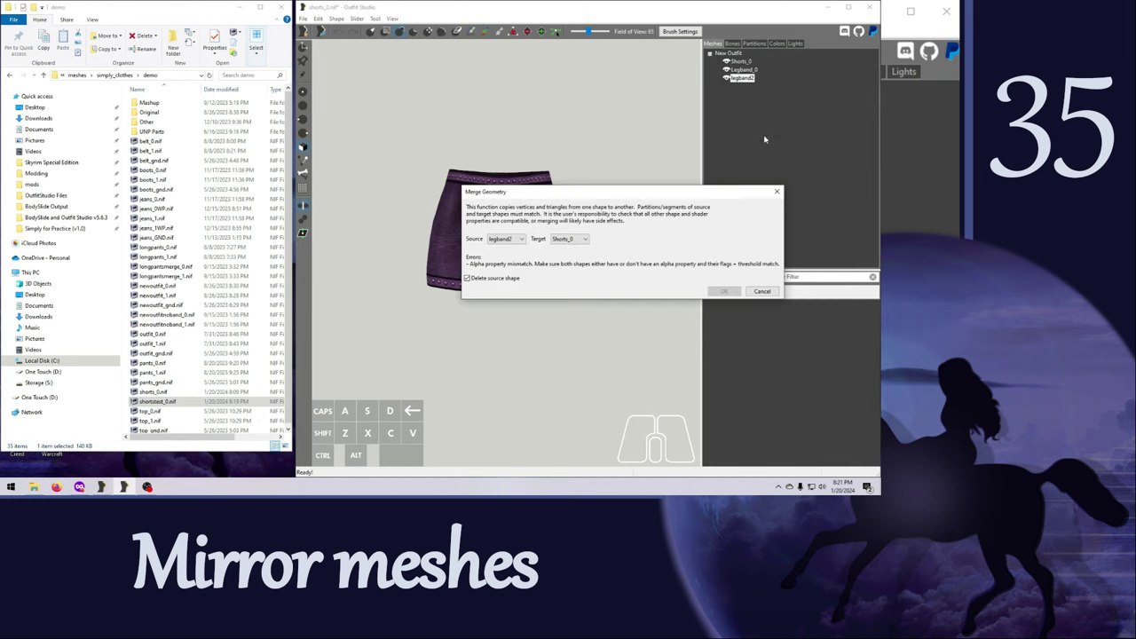
{"action": "left_click", "coordinate": [571, 238]}
{"action": "left_click", "coordinate": [567, 259]}
{"action": "left_click", "coordinate": [653, 290]}
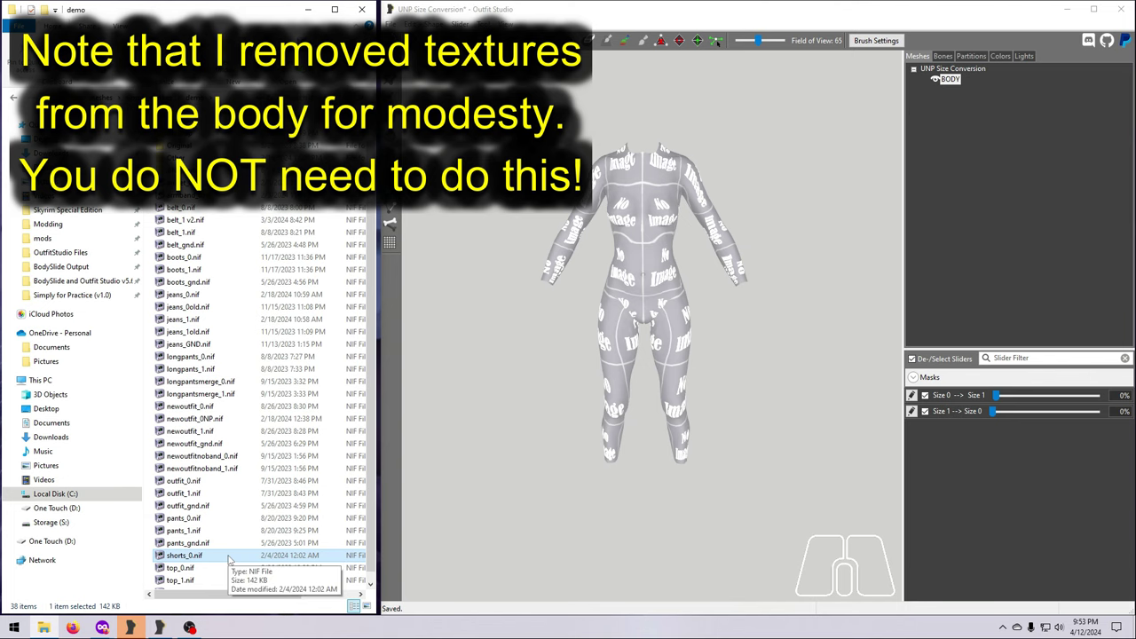
Add shorts_0.nif to the UNP project, set BODY as reference, and test the Size 0 → Size 1 morph.
{"action": "left_click_drag", "start_coordinate": [228, 557], "coordinate": [576, 382]}
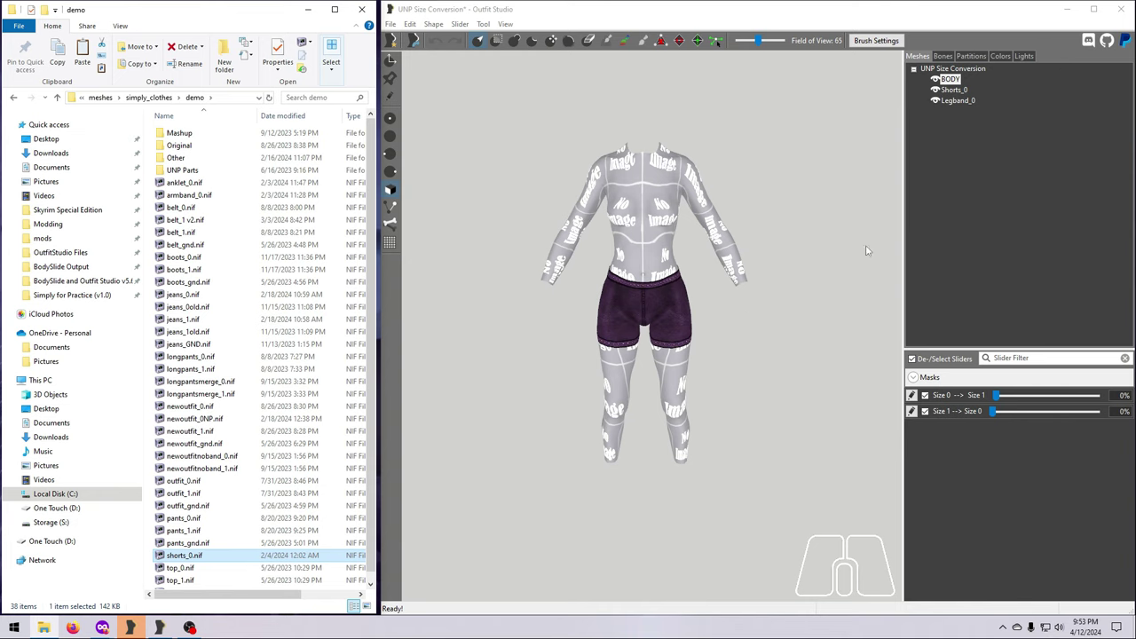
{"action": "left_click", "coordinate": [951, 80]}
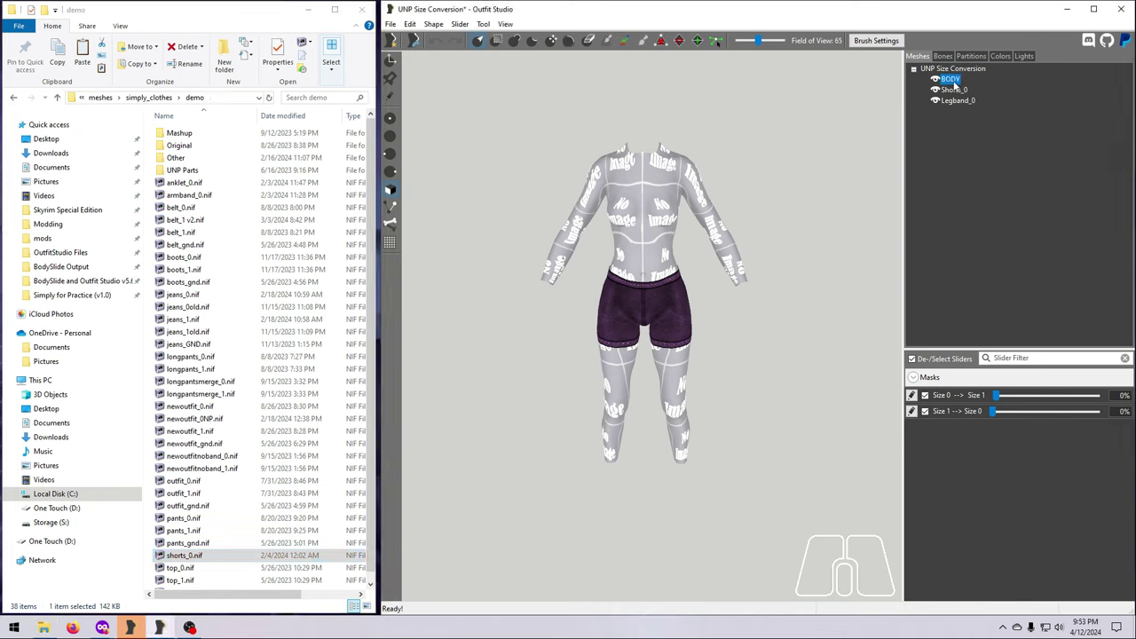
{"action": "right_click", "coordinate": [954, 84]}
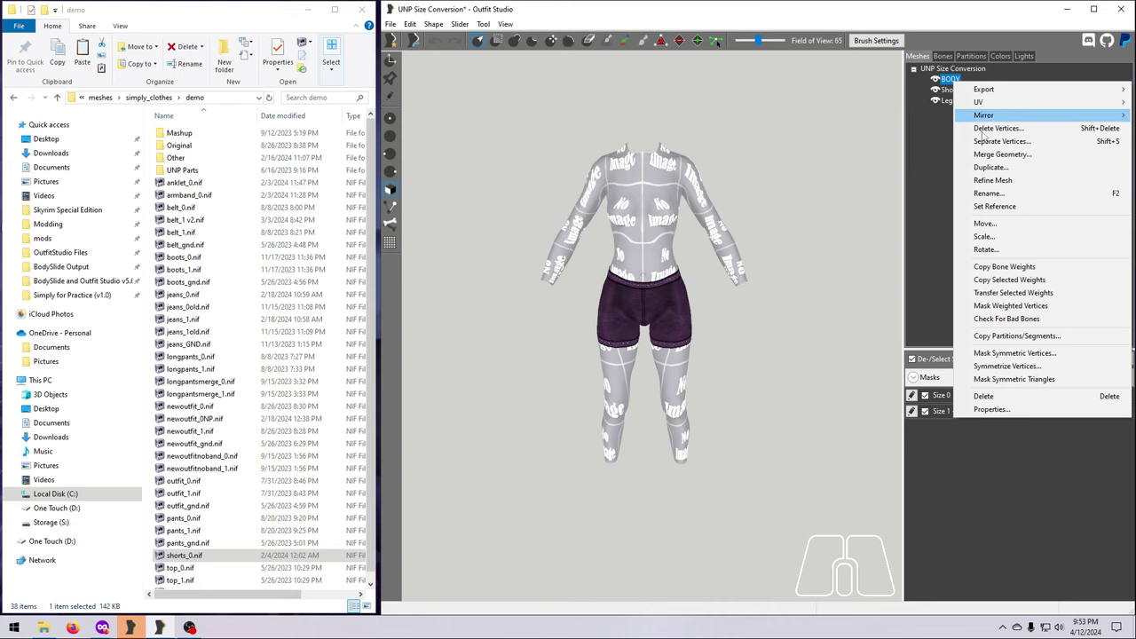
{"action": "left_click", "coordinate": [997, 208]}
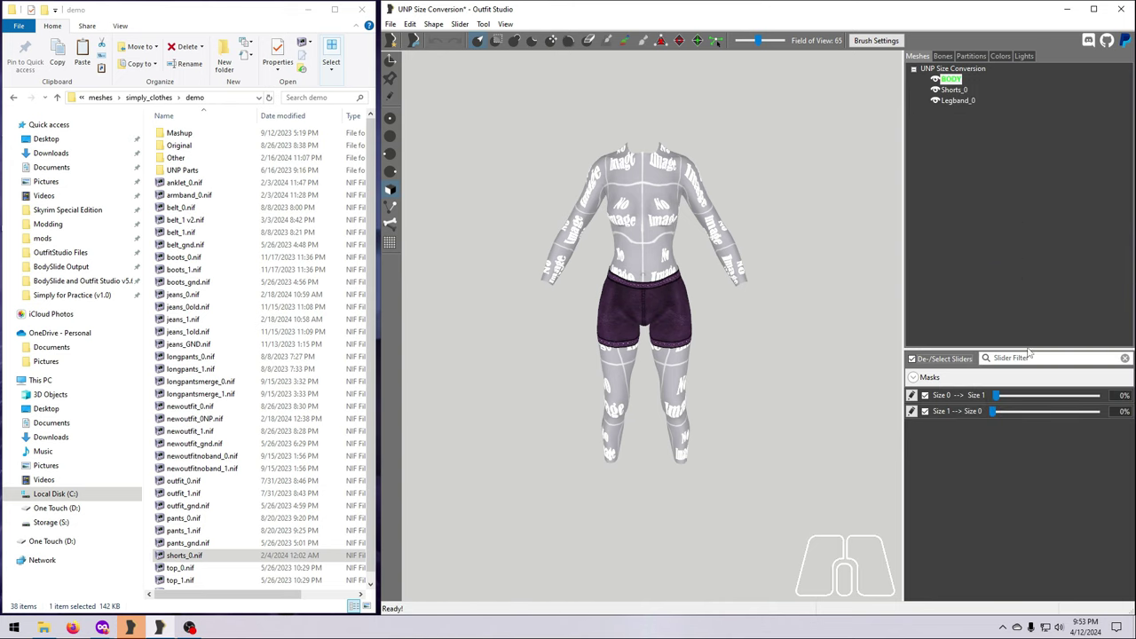
{"action": "left_click", "coordinate": [997, 398]}
{"action": "left_click_drag", "start_coordinate": [998, 401], "coordinate": [958, 412]}
Conform all shorts meshes to BODY, then preview Size 0 → Size 1 at 100% from back and side.
{"action": "left_click", "coordinate": [458, 24]}
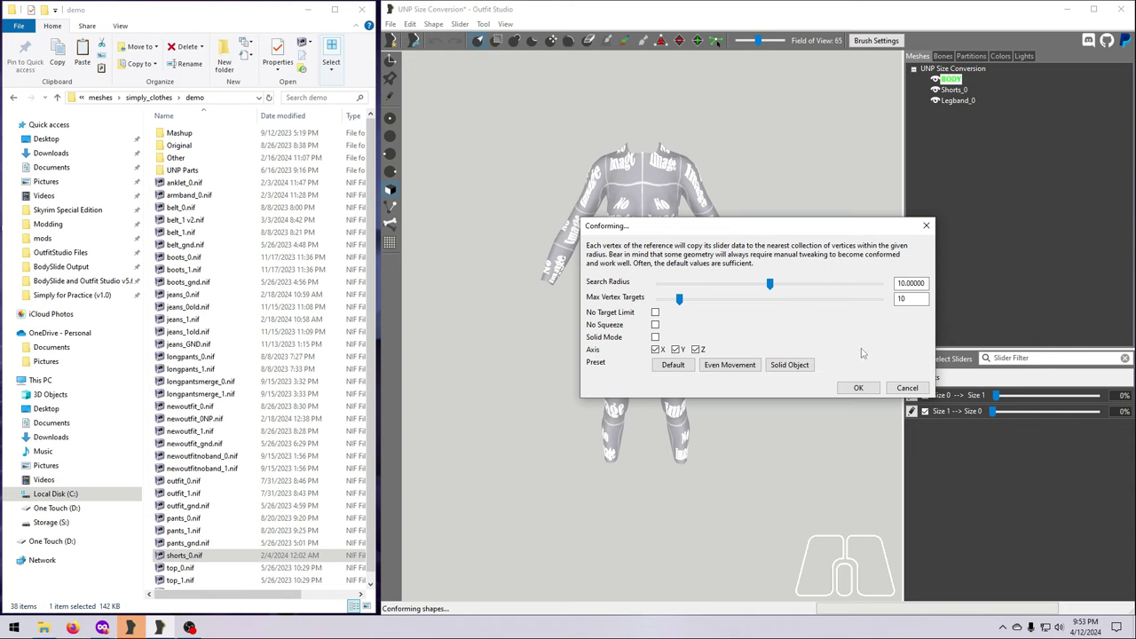
{"action": "left_click", "coordinate": [857, 389]}
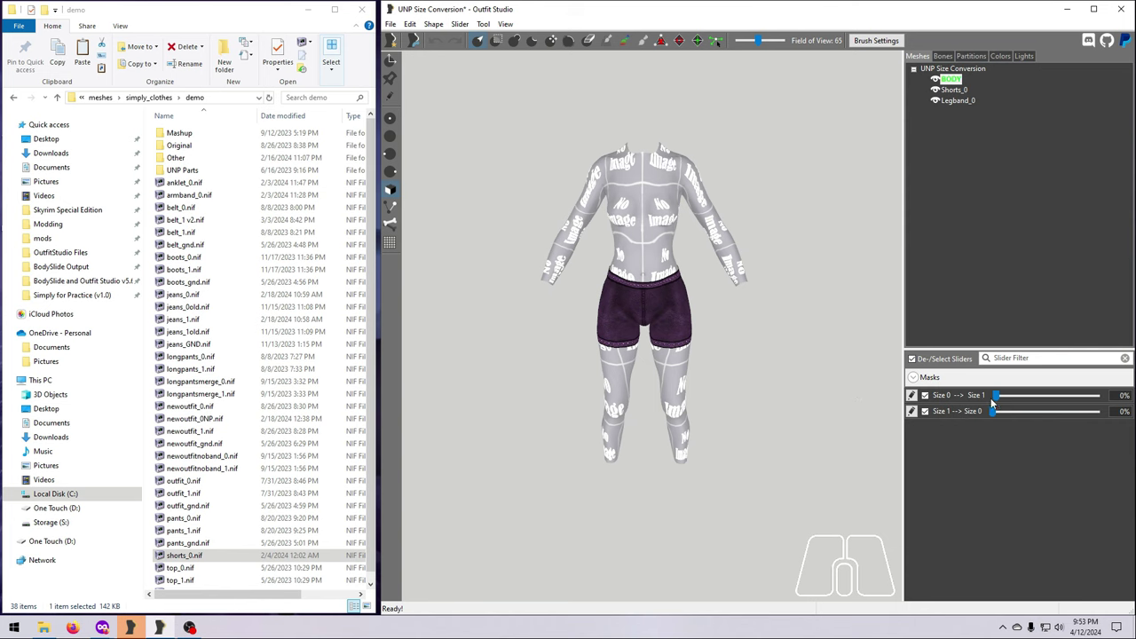
{"action": "left_click_drag", "start_coordinate": [995, 396], "coordinate": [1097, 396]}
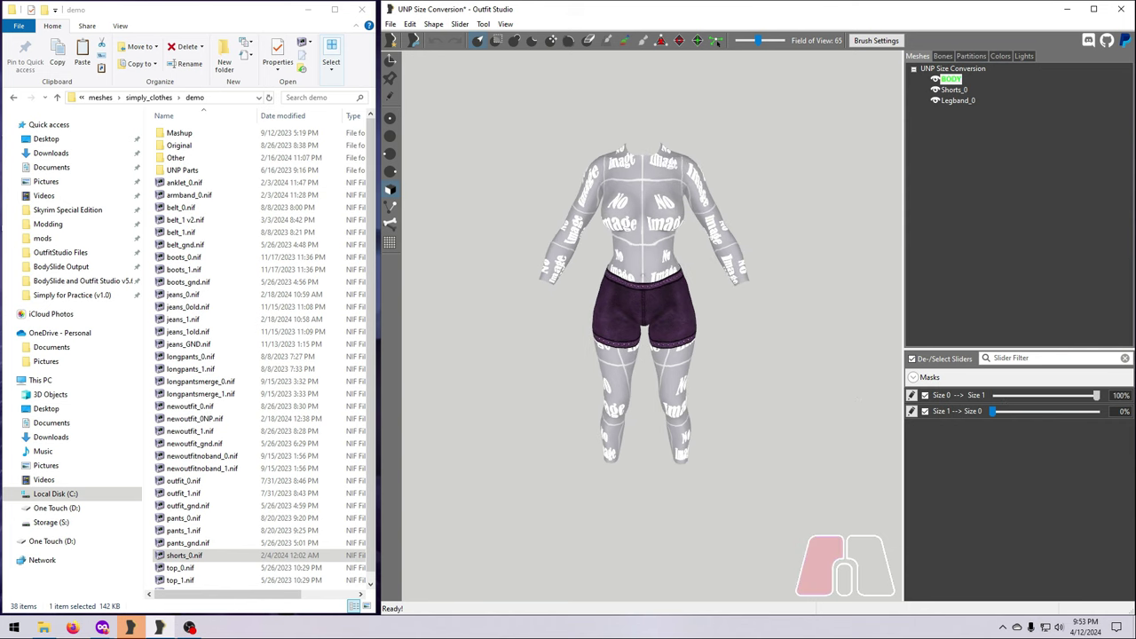
{"action": "right_click_drag", "start_coordinate": [746, 410], "coordinate": [1118, 393]}
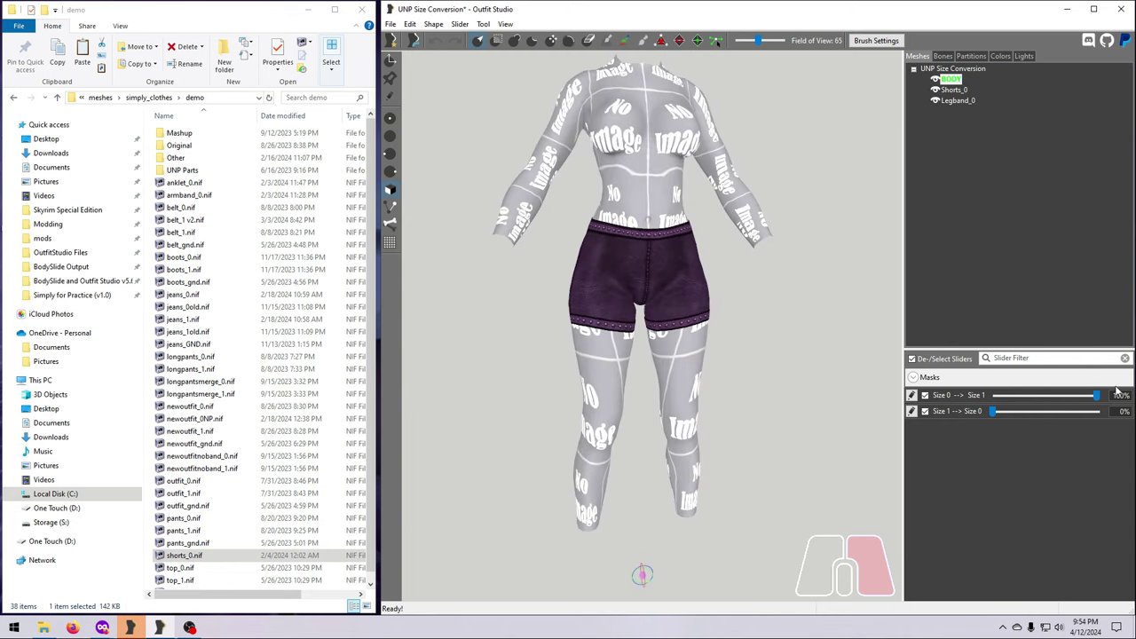
Test-brush the legband hems in Size 0 → Size 1 slider edit mode, then undo the stroke.
{"action": "left_click", "coordinate": [911, 396]}
{"action": "scroll", "coordinate": [912, 396], "scroll_direction": "up", "scroll_amount": 3}
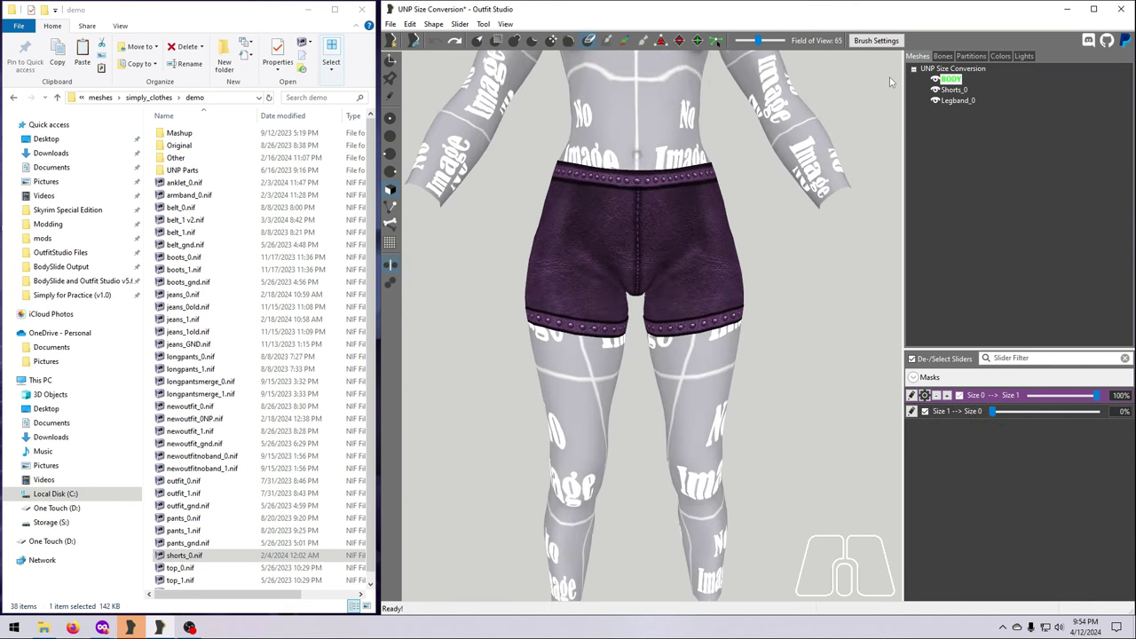
{"action": "left_click", "coordinate": [957, 100]}
{"action": "mouse_move", "coordinate": [717, 326]}
{"action": "left_mouse_down"}
{"action": "mouse_move", "coordinate": [677, 325]}
{"action": "mouse_move", "coordinate": [737, 320]}
{"action": "mouse_move", "coordinate": [668, 329]}
{"action": "mouse_move", "coordinate": [713, 331]}
{"action": "mouse_move", "coordinate": [738, 315]}
{"action": "mouse_move", "coordinate": [649, 328]}
{"action": "mouse_move", "coordinate": [734, 318]}
{"action": "left_mouse_up"}
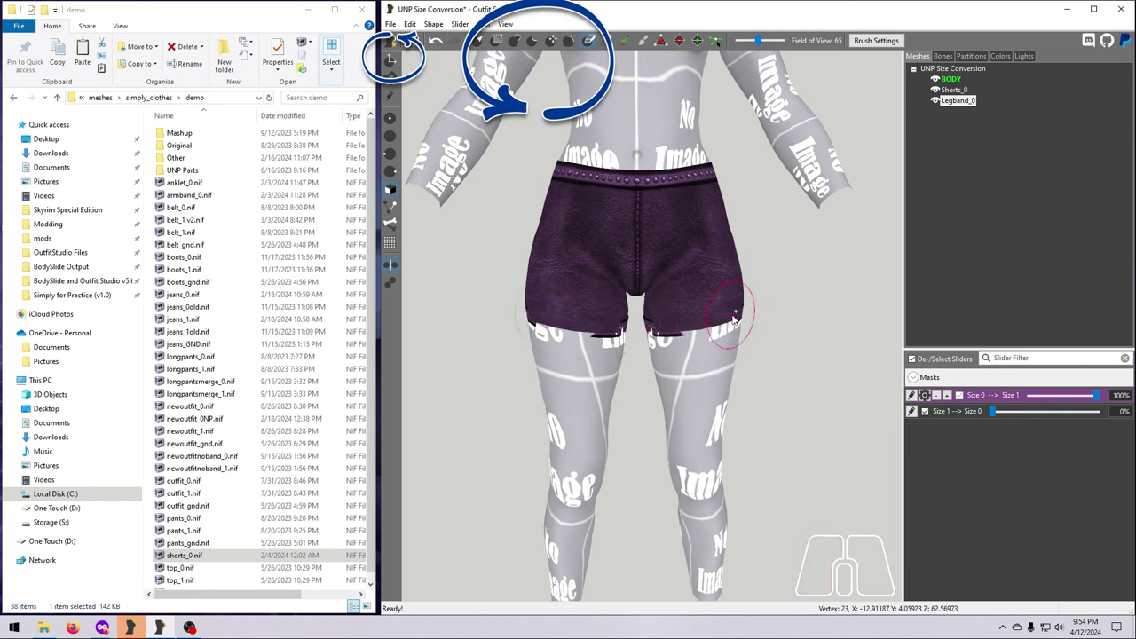
{"action": "left_click", "coordinate": [434, 41]}
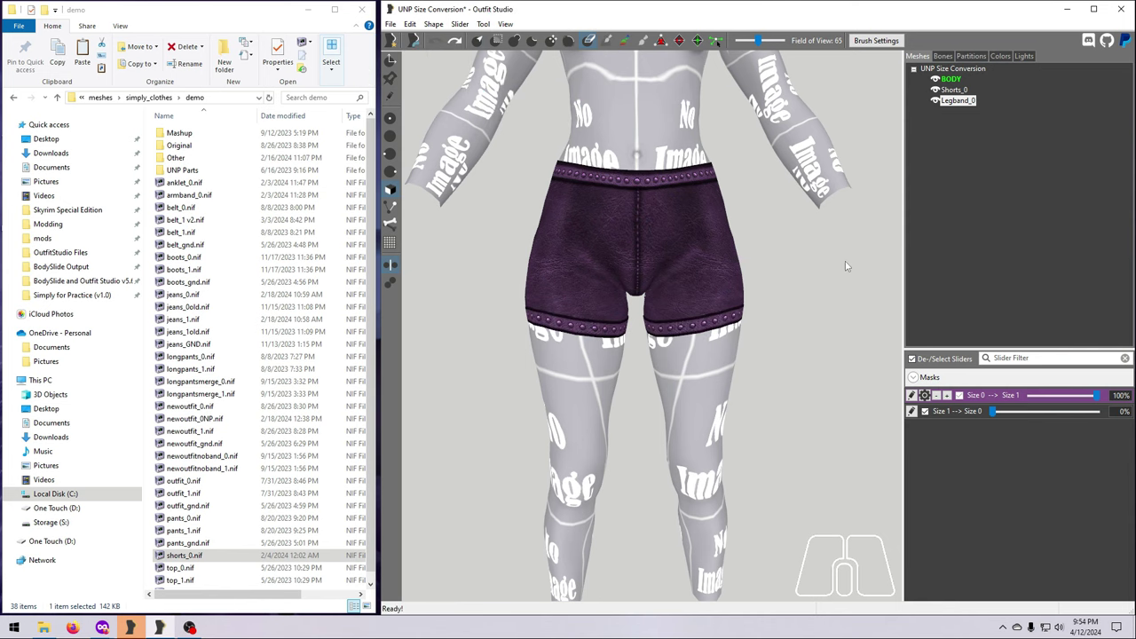
Exit slider edit mode and set Size 0 → Size 1 back to 100%.
{"action": "left_click", "coordinate": [911, 396]}
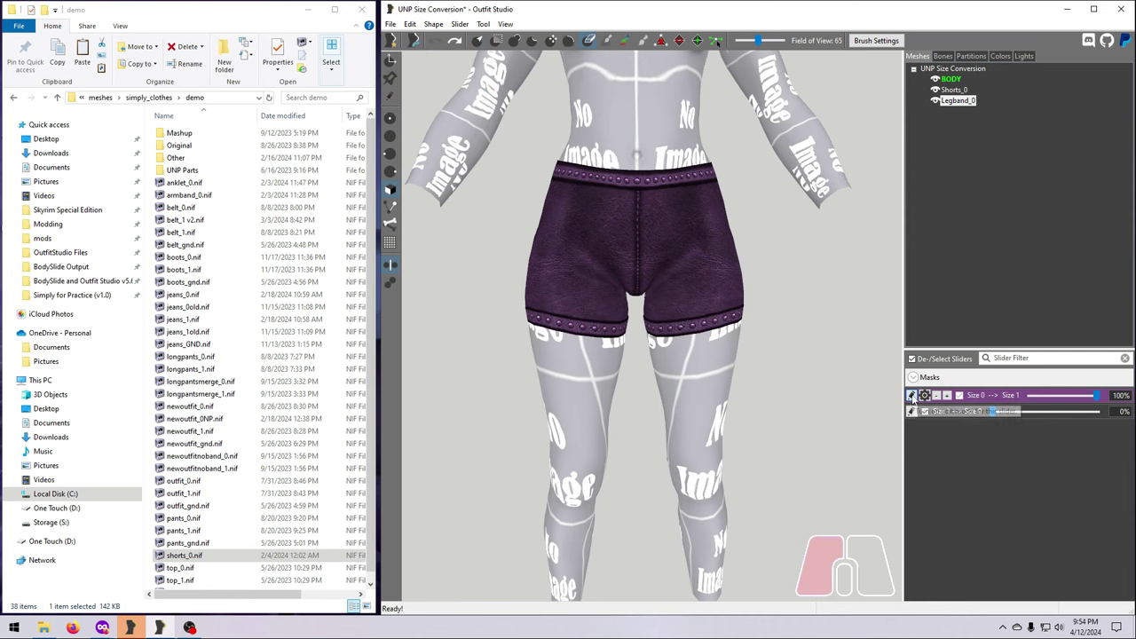
{"action": "left_click_drag", "start_coordinate": [996, 395], "coordinate": [1096, 396]}
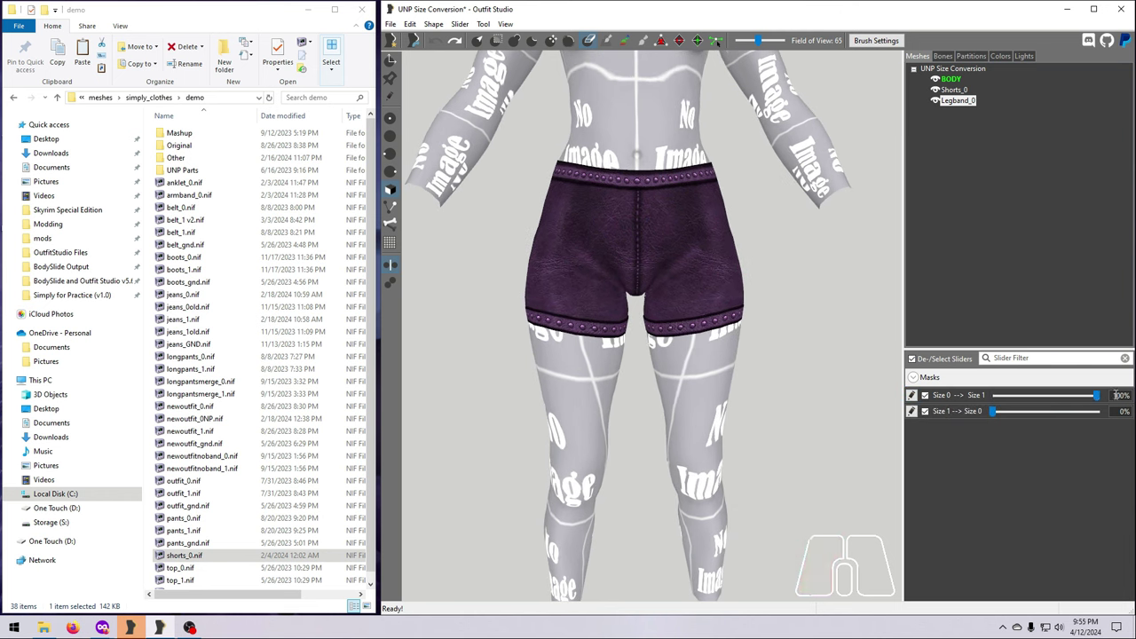
{"action": "left_click", "coordinate": [459, 24]}
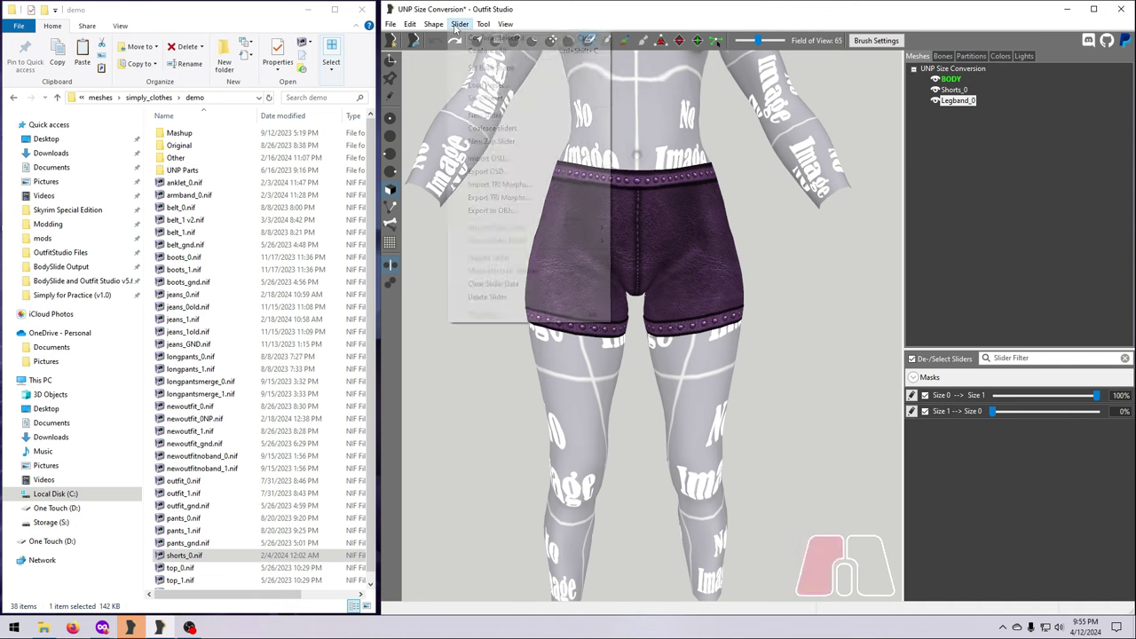
Make the Size 1 shape the base, then export Shorts_0 and Legband_0 as selected shapes to NIF.
{"action": "left_click", "coordinate": [498, 69]}
{"action": "right_click_drag", "start_coordinate": [515, 390], "coordinate": [768, 416]}
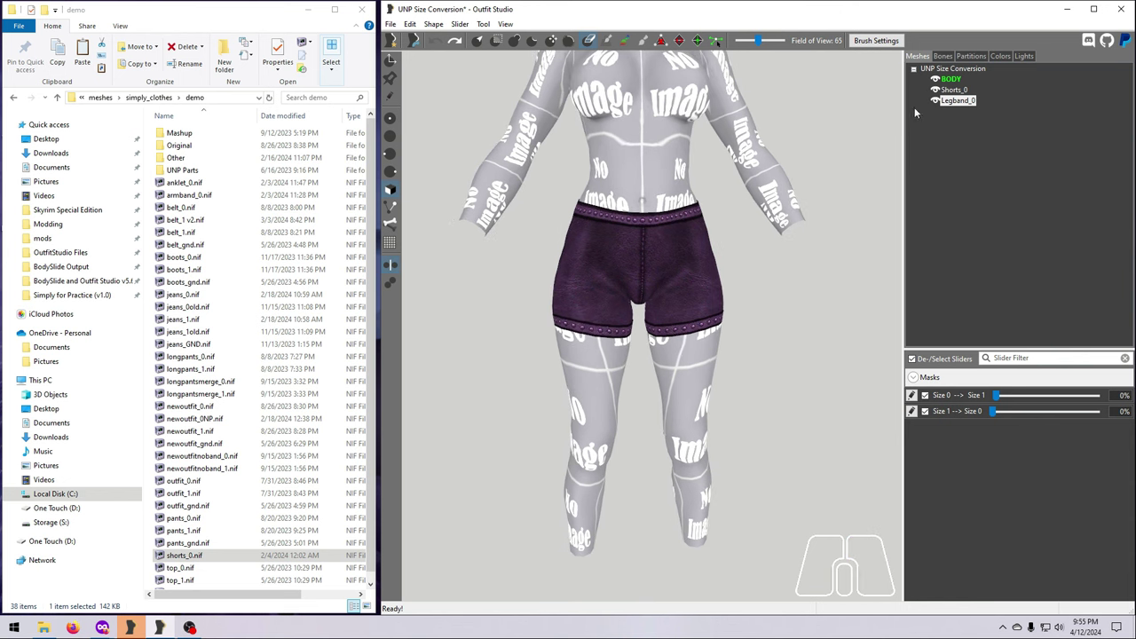
{"action": "left_click", "coordinate": [958, 94]}
{"action": "left_click", "coordinate": [957, 100], "text": "shift"}
{"action": "right_click", "coordinate": [956, 104]}
{"action": "mouse_move", "coordinate": [958, 105]}
{"action": "left_click", "coordinate": [895, 111]}
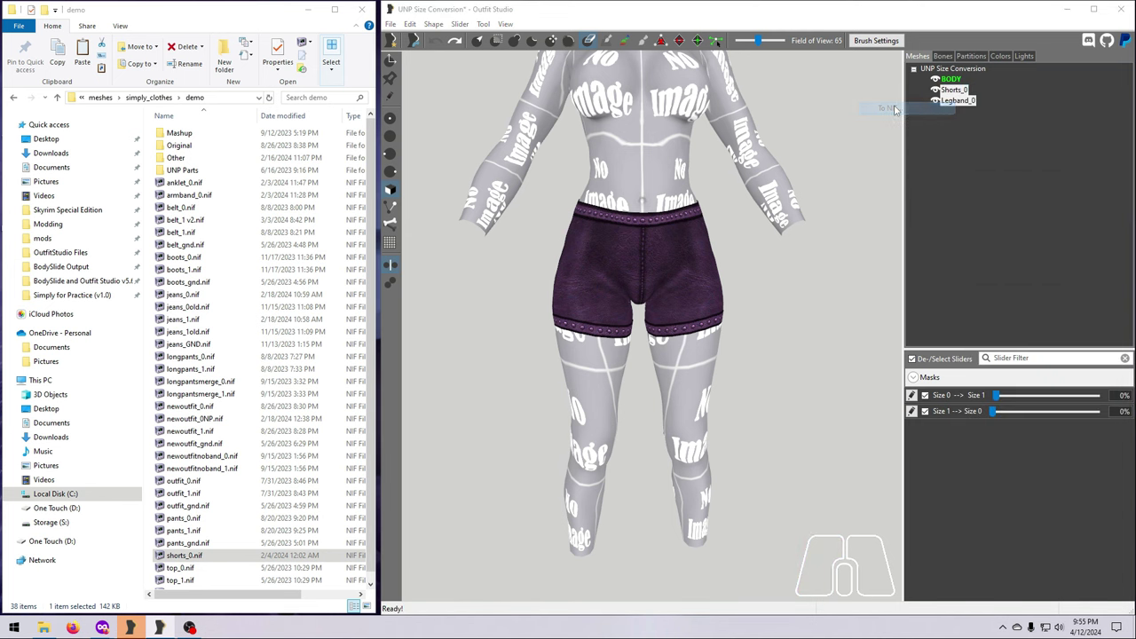
Save the exported shapes as shorts_1.nif in the meshes/simply_clothes/demo folder.
{"action": "left_click", "coordinate": [497, 269]}
{"action": "double_click", "coordinate": [617, 174]}
{"action": "double_click", "coordinate": [630, 198]}
{"action": "double_click", "coordinate": [619, 173]}
{"action": "scroll", "coordinate": [697, 426], "scroll_direction": "down", "scroll_amount": 4}
{"action": "left_click", "coordinate": [626, 438]}
{"action": "left_click", "coordinate": [528, 496]}
{"action": "left_click", "coordinate": [528, 495]}
{"action": "key", "text": "BackSpace"}
{"action": "type", "text": "1"}
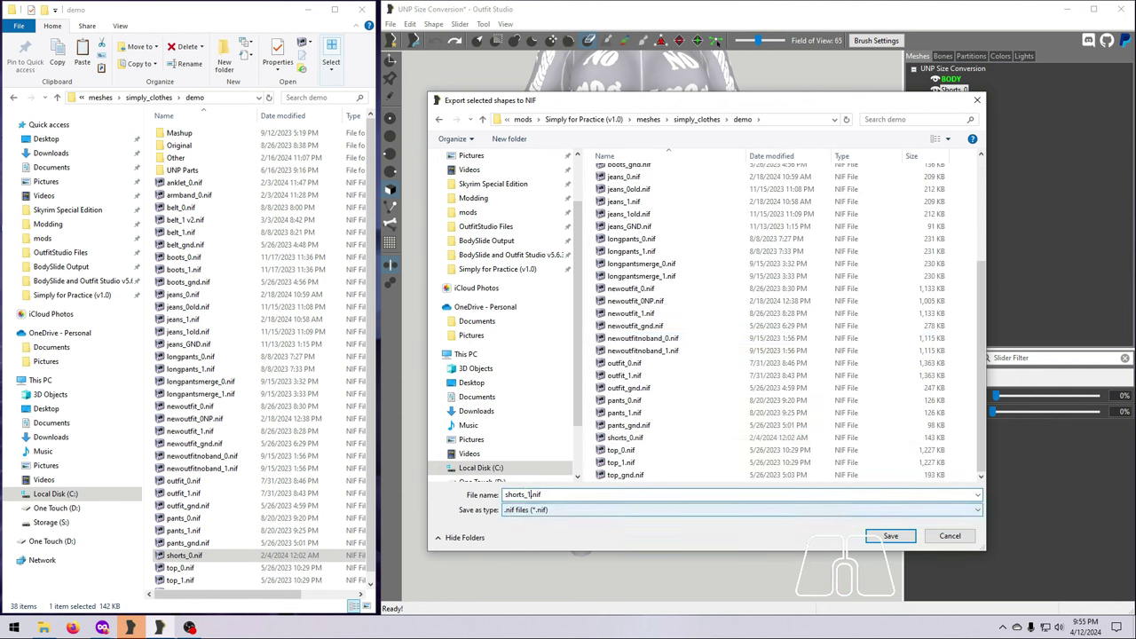
{"action": "key", "text": "Return"}
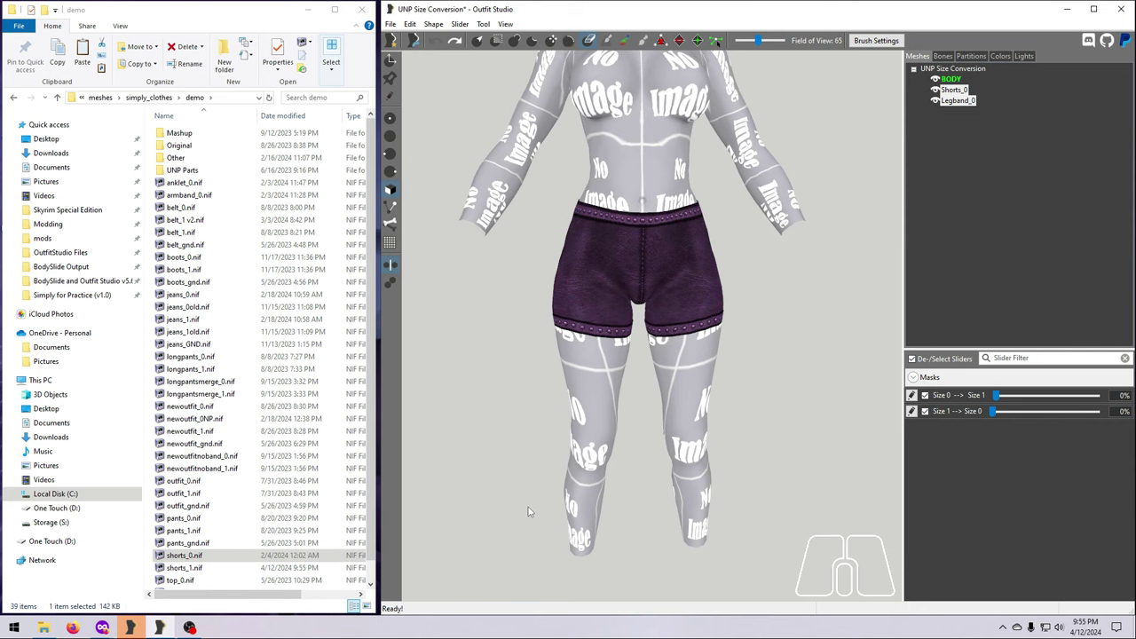
Apply the Size 1 → Size 0 morph to the shorts and set the result as the new base shape.
{"action": "left_click_drag", "start_coordinate": [992, 411], "coordinate": [1109, 432]}
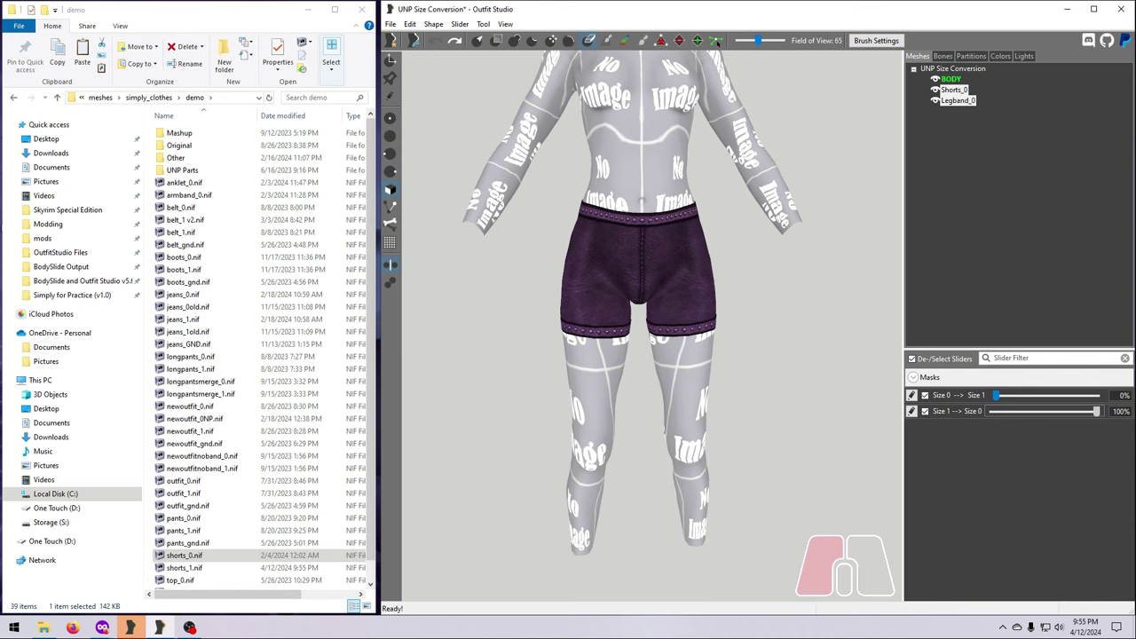
{"action": "left_click_drag", "start_coordinate": [1096, 411], "coordinate": [1038, 434]}
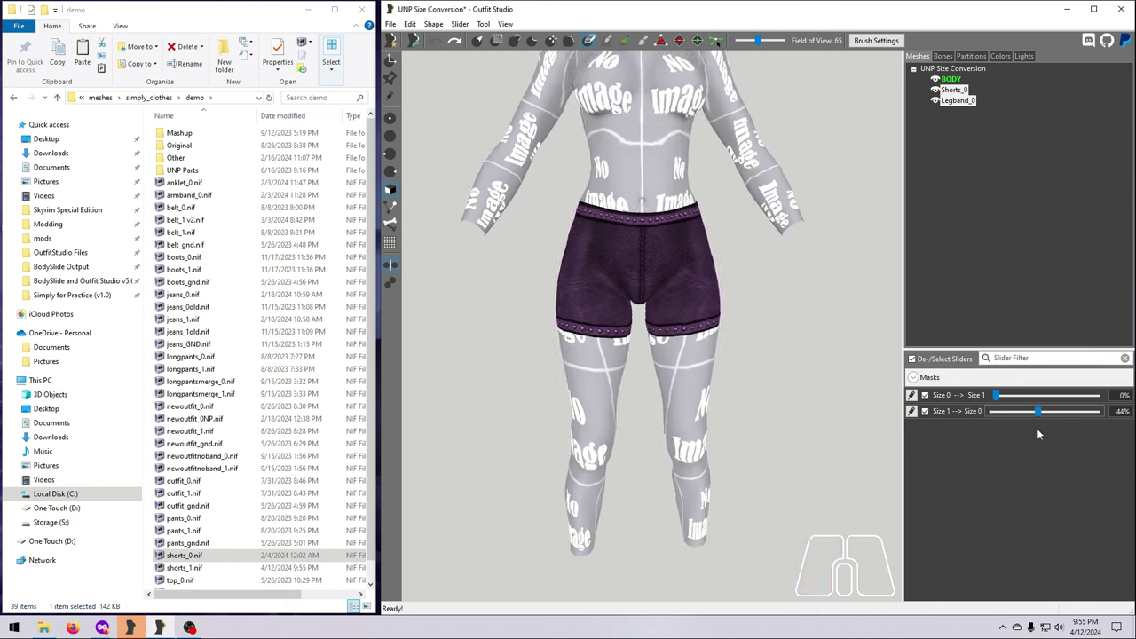
{"action": "left_click", "coordinate": [460, 24]}
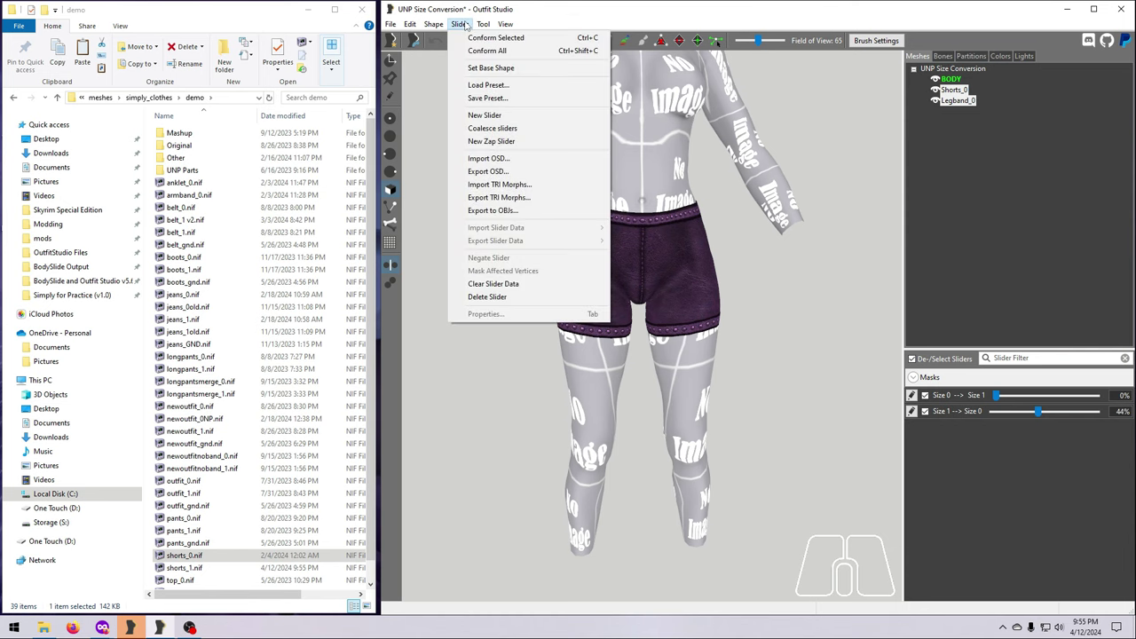
{"action": "left_click", "coordinate": [495, 69]}
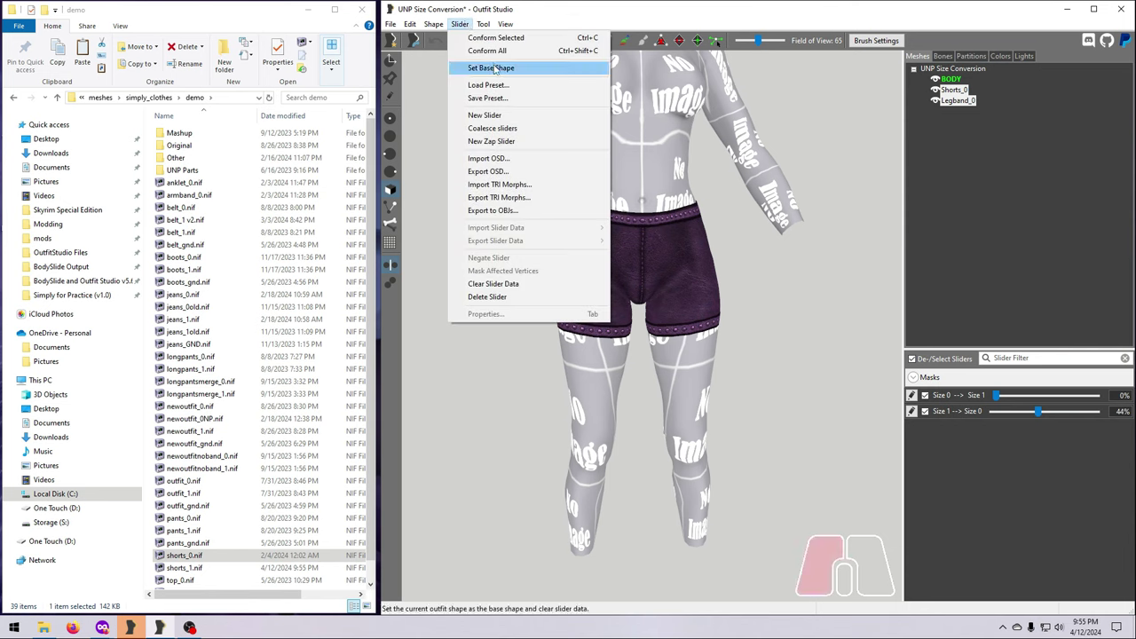
{"action": "right_click_drag", "start_coordinate": [786, 465], "coordinate": [576, 459]}
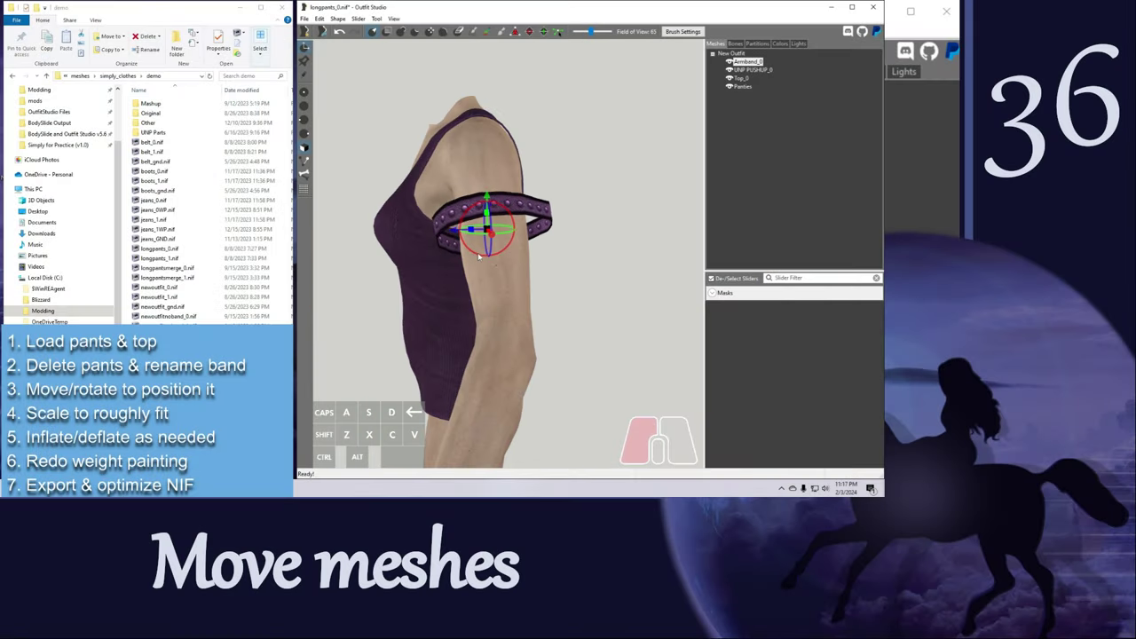
{"action": "right_click_drag", "start_coordinate": [478, 256], "coordinate": [479, 249]}
{"action": "left_click_drag", "start_coordinate": [479, 249], "coordinate": [479, 249]}
{"action": "mouse_move", "coordinate": [480, 249]}
{"action": "right_mouse_down"}
{"action": "mouse_move", "coordinate": [501, 287]}
{"action": "mouse_move", "coordinate": [541, 266]}
{"action": "mouse_move", "coordinate": [506, 257]}
{"action": "mouse_move", "coordinate": [558, 235]}
{"action": "mouse_move", "coordinate": [415, 230]}
{"action": "mouse_move", "coordinate": [380, 266]}
{"action": "mouse_move", "coordinate": [497, 248]}
{"action": "right_mouse_up"}
{"action": "key", "text": "1"}
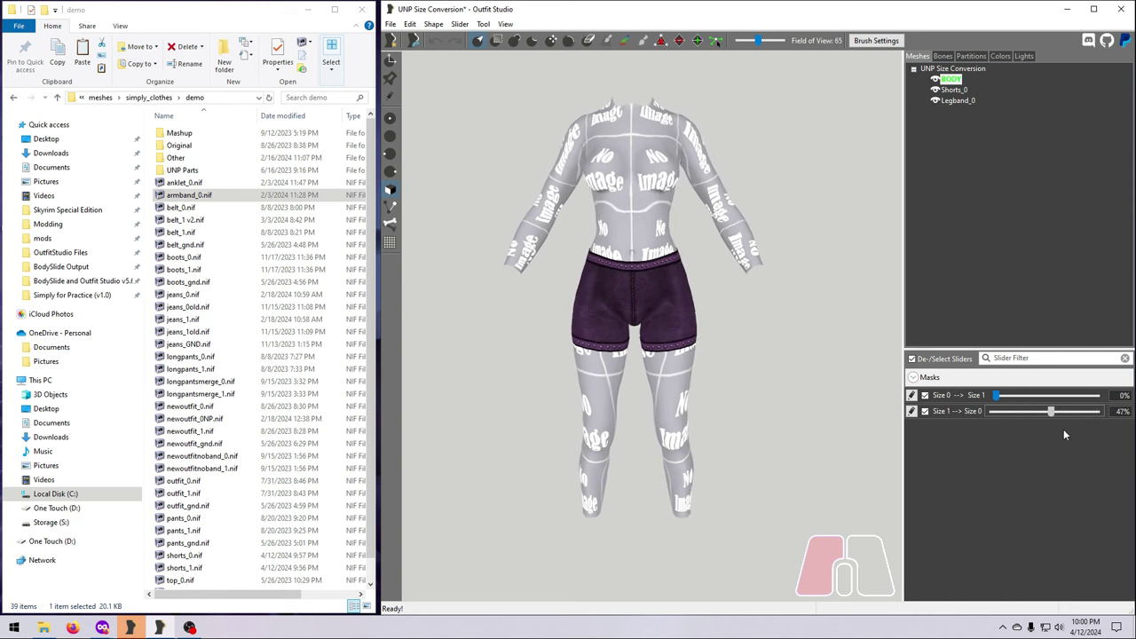
Reset Size 1 → Size 0 to 0%, then drag it to 100% to preview the shorts.
{"action": "left_click_drag", "start_coordinate": [1096, 411], "coordinate": [977, 441]}
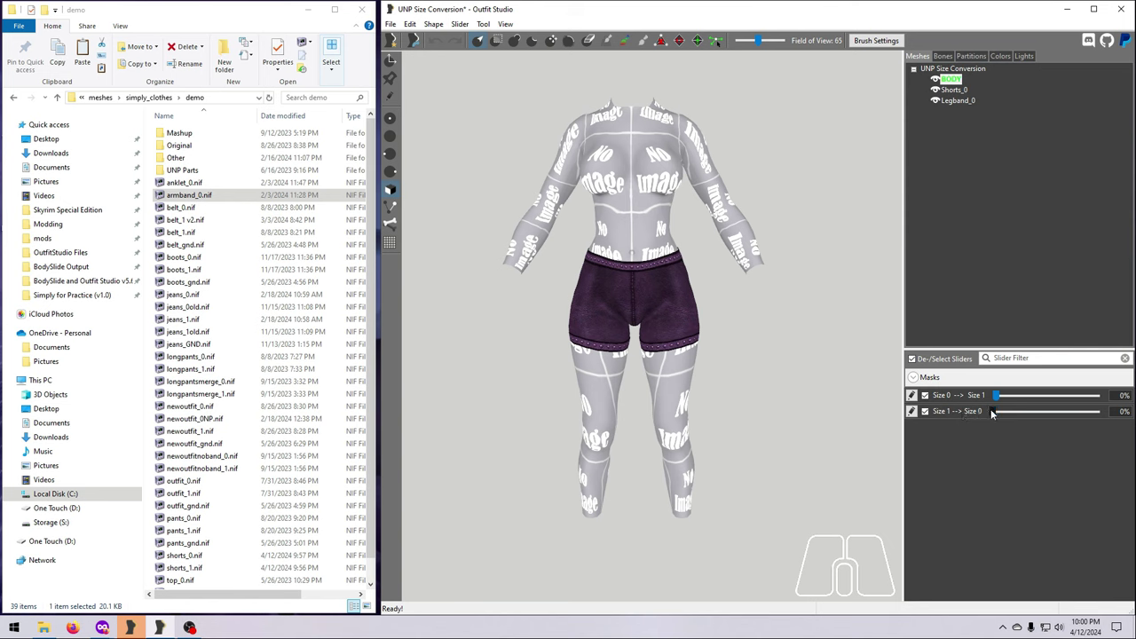
{"action": "left_click", "coordinate": [992, 411]}
{"action": "left_click_drag", "start_coordinate": [992, 411], "coordinate": [1106, 414]}
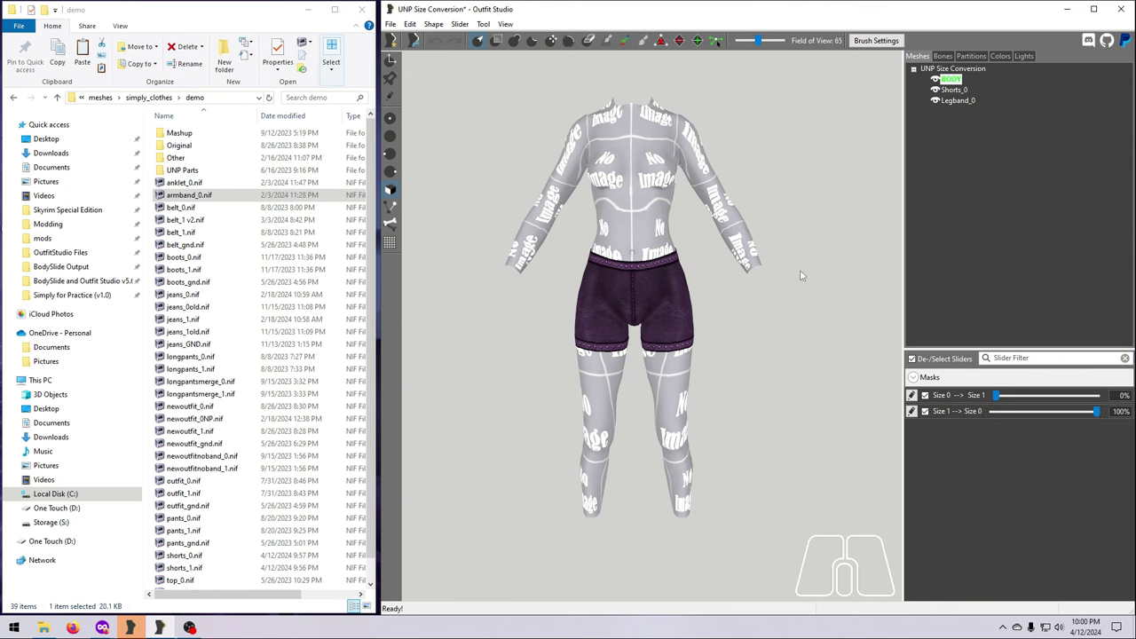
Set the size 0 shape as the new base and test Size 0 → Size 1, returning it to 0%.
{"action": "left_click", "coordinate": [460, 24]}
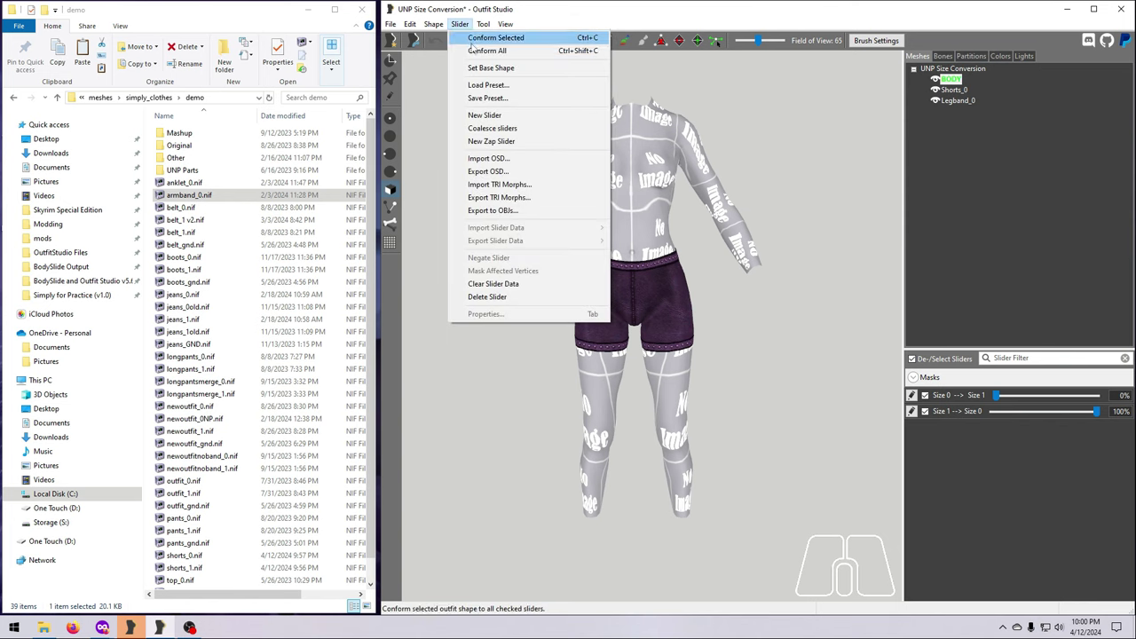
{"action": "left_click", "coordinate": [488, 68]}
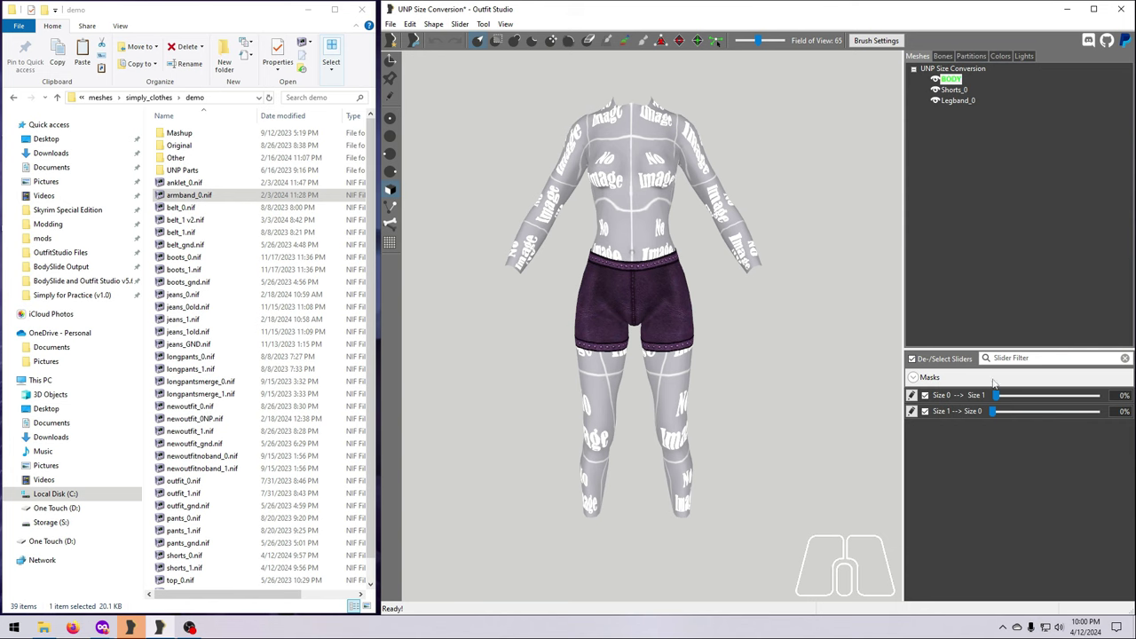
{"action": "mouse_move", "coordinate": [997, 397]}
{"action": "left_mouse_down"}
{"action": "mouse_move", "coordinate": [1099, 396]}
{"action": "mouse_move", "coordinate": [990, 396]}
{"action": "left_mouse_up"}
{"action": "left_click_drag", "start_coordinate": [987, 395], "coordinate": [1100, 395]}
{"action": "scroll", "coordinate": [1118, 409], "scroll_direction": "up", "scroll_amount": 3}
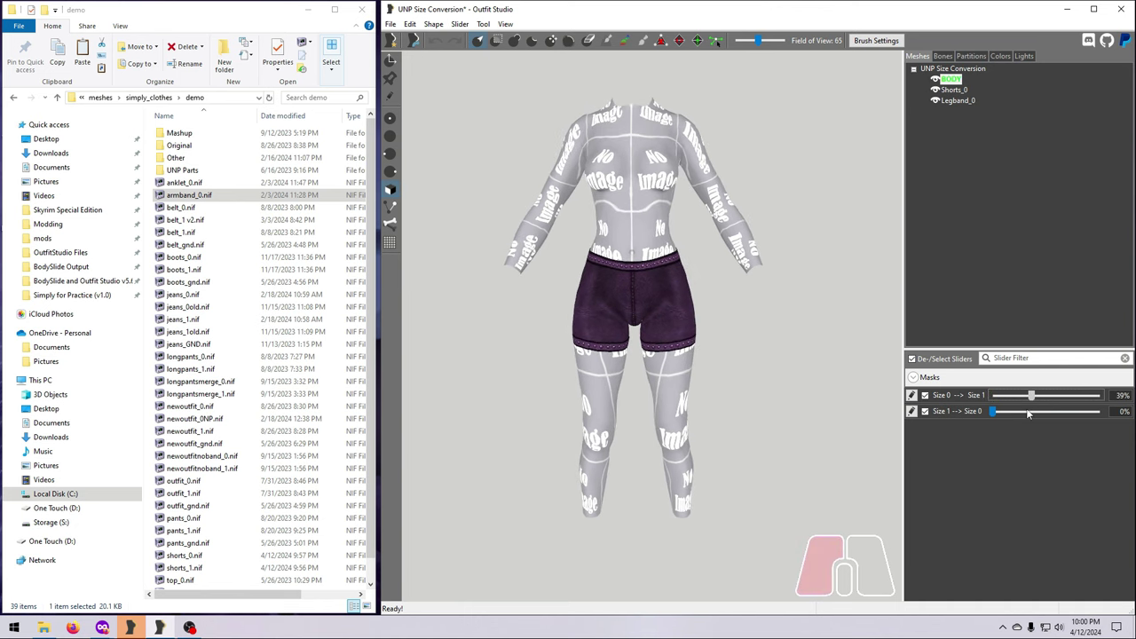
{"action": "scroll", "coordinate": [1122, 411], "scroll_direction": "down", "scroll_amount": 3}
{"action": "left_click_drag", "start_coordinate": [1097, 395], "coordinate": [992, 415]}
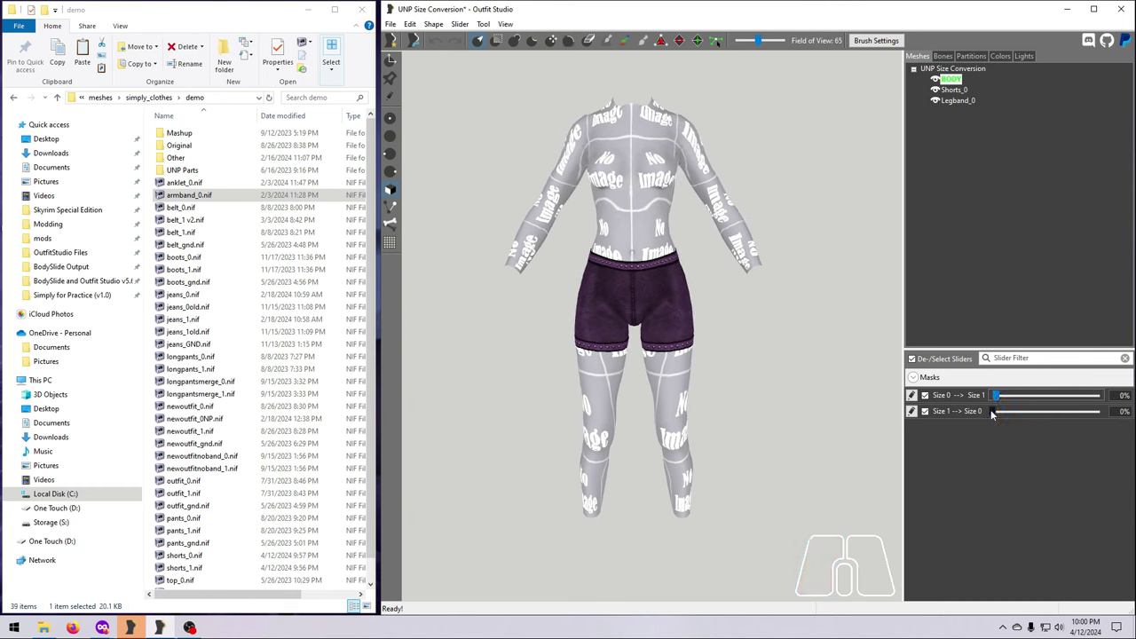
Clear slider data from the Shorts_0 and Legband_0 meshes and check the slider no longer reshapes them.
{"action": "left_click", "coordinate": [954, 90]}
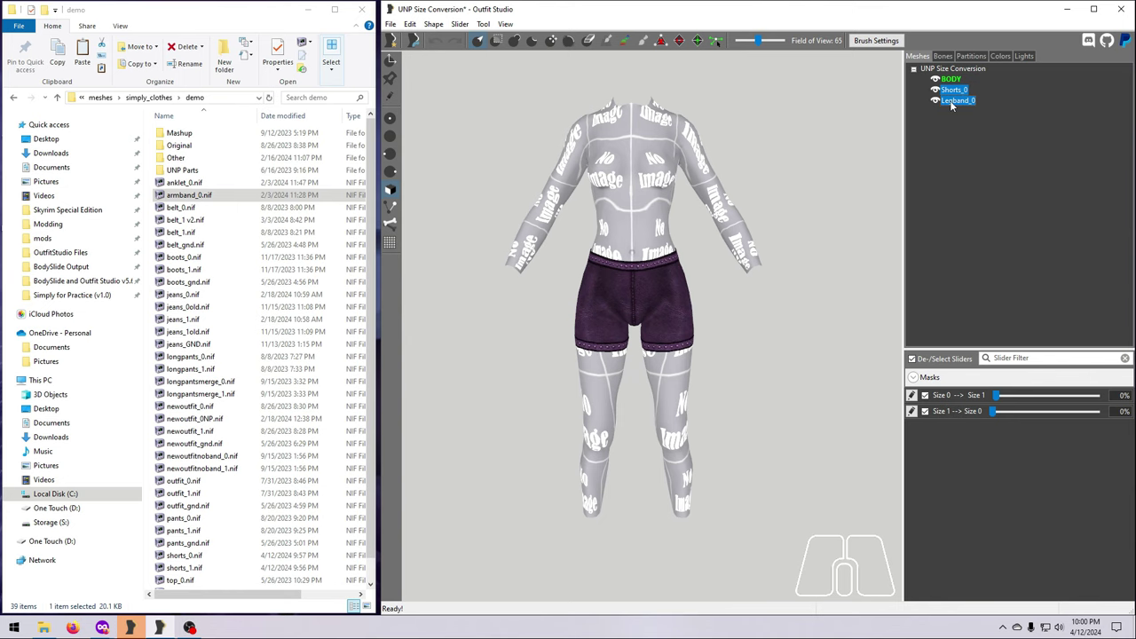
{"action": "left_click", "coordinate": [460, 24]}
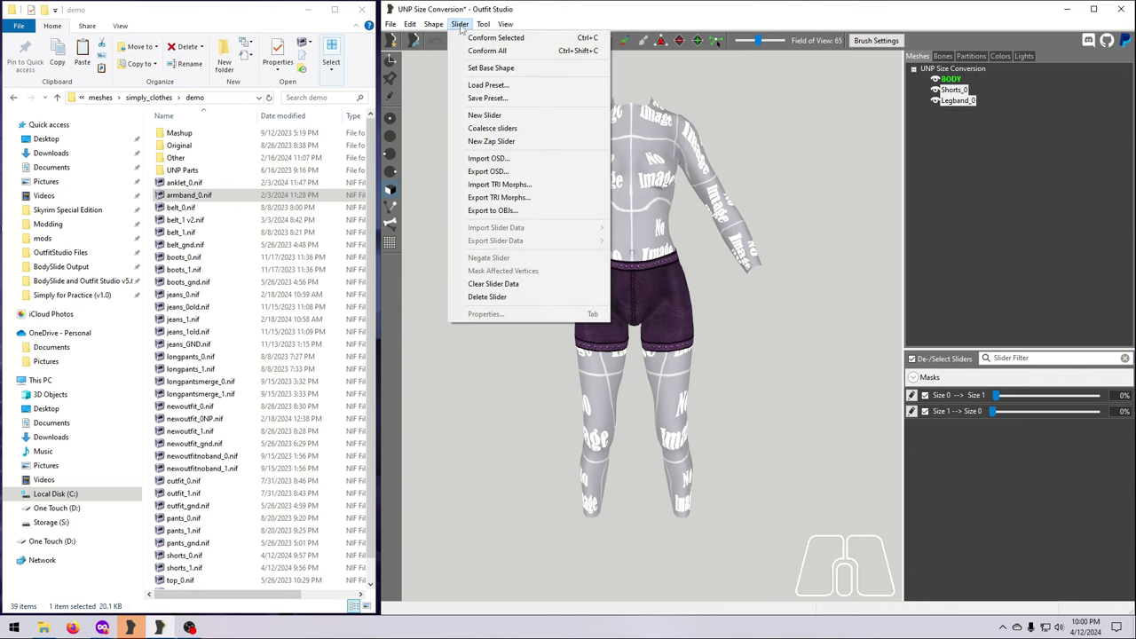
{"action": "left_click", "coordinate": [493, 284]}
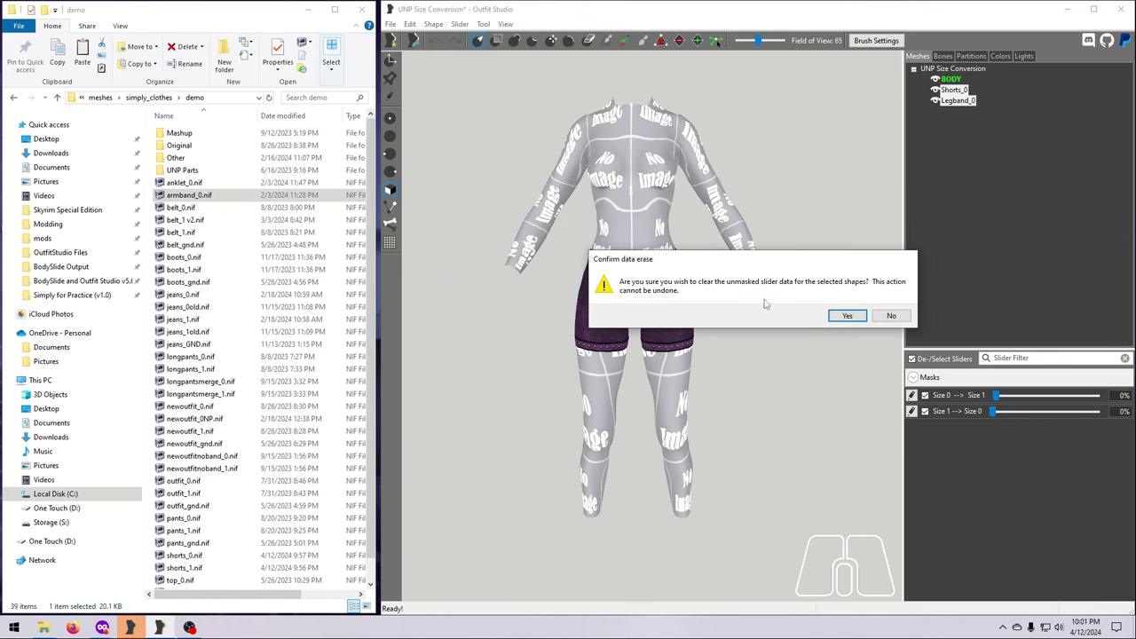
{"action": "left_click", "coordinate": [845, 315]}
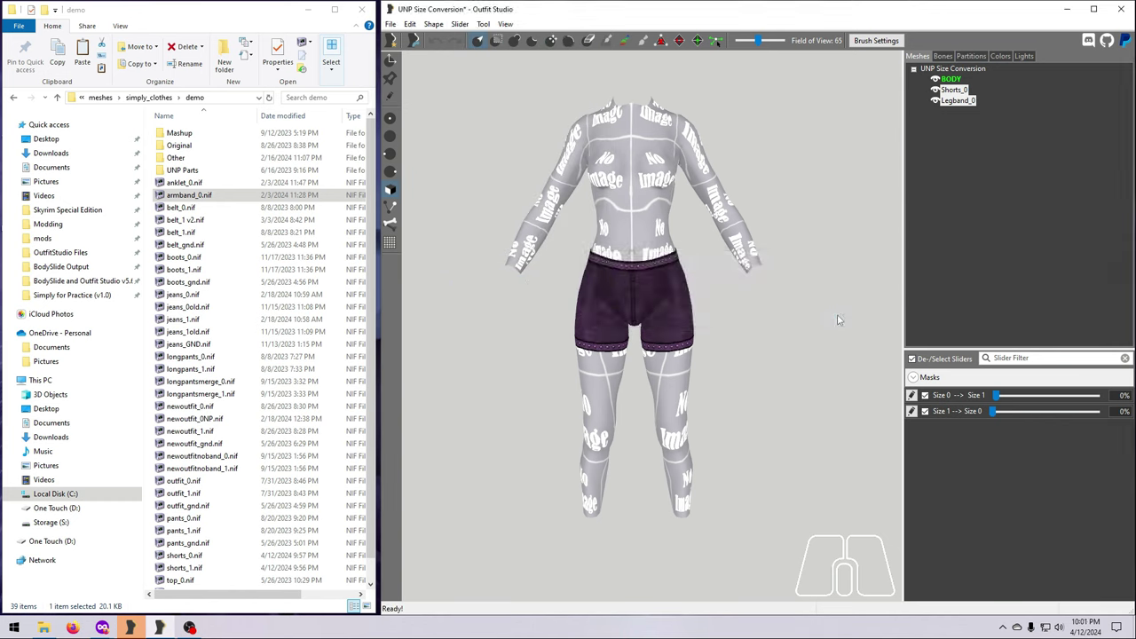
{"action": "mouse_move", "coordinate": [995, 396]}
{"action": "left_mouse_down"}
{"action": "mouse_move", "coordinate": [1027, 397]}
{"action": "mouse_move", "coordinate": [995, 397]}
{"action": "left_mouse_up"}
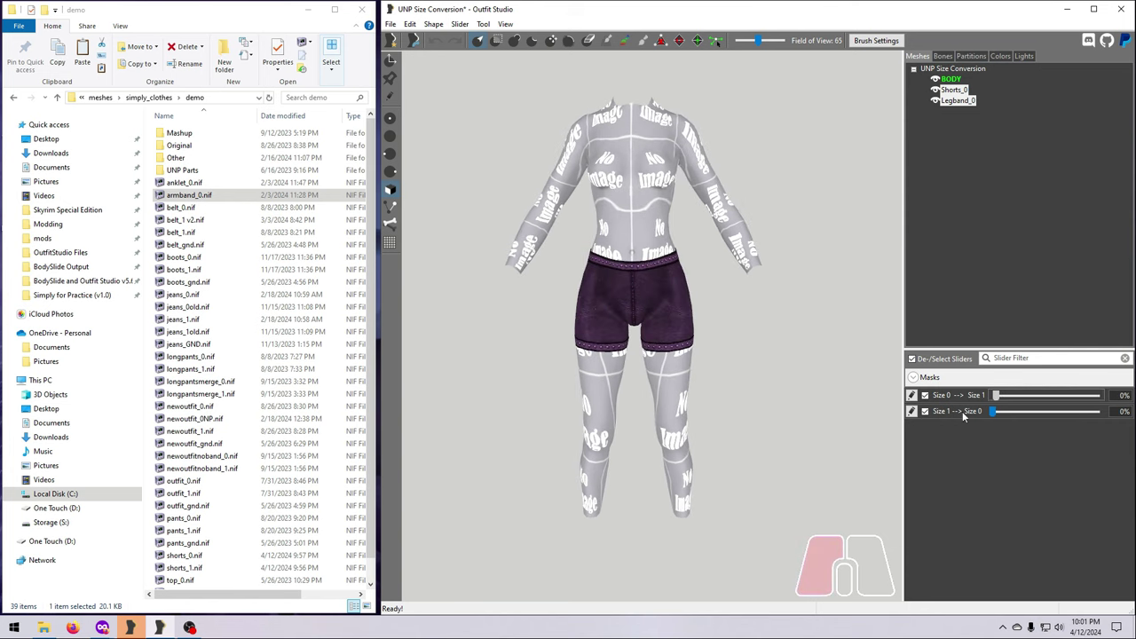